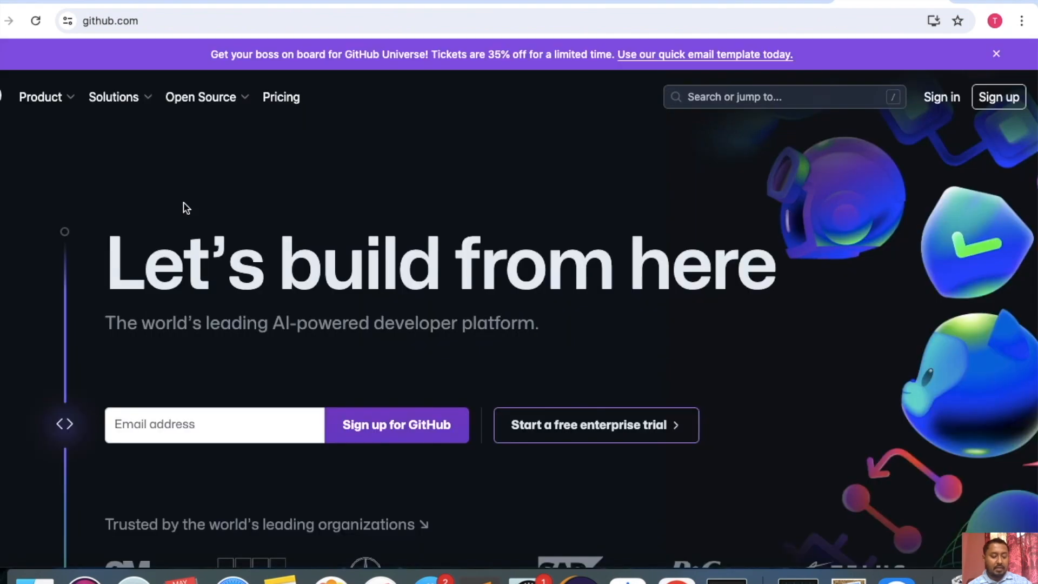
# Sign in to the GitHub account from the GitHub home page.
pyautogui.scroll(-3, 421, 338)
pyautogui.scroll(3, 459, 319)
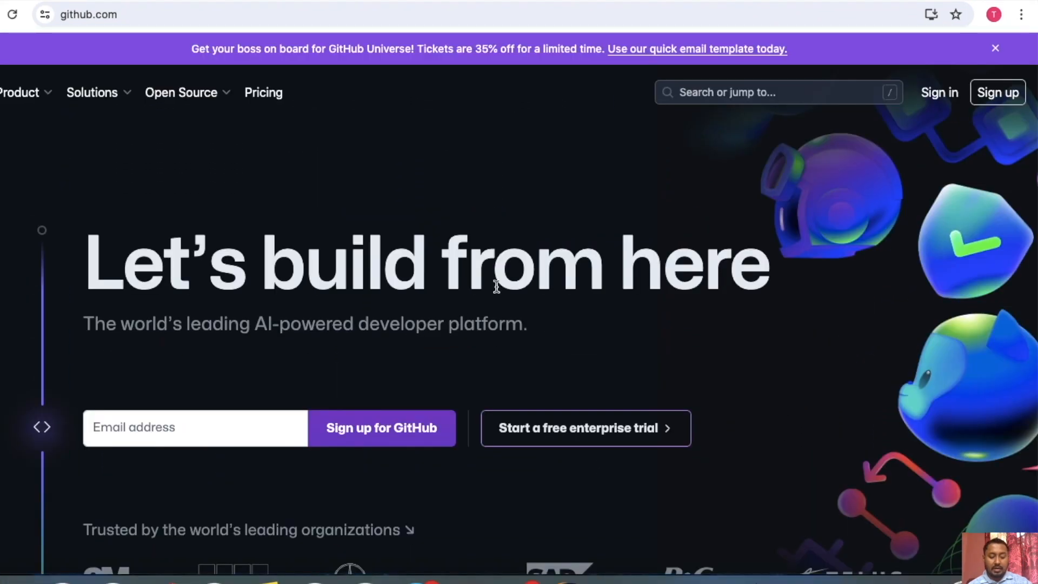
pyautogui.click(934, 92)
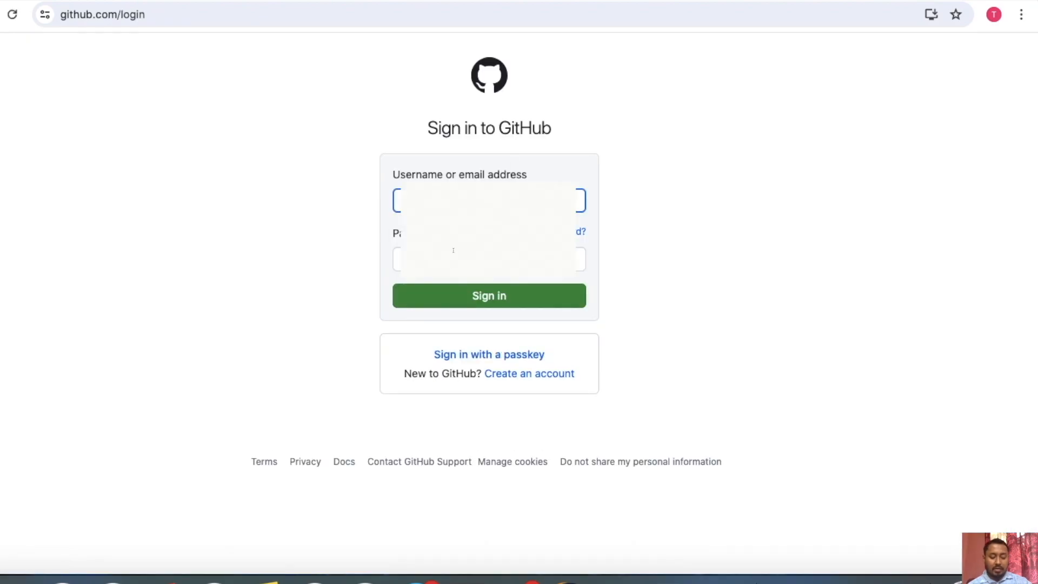
pyautogui.click(486, 294)
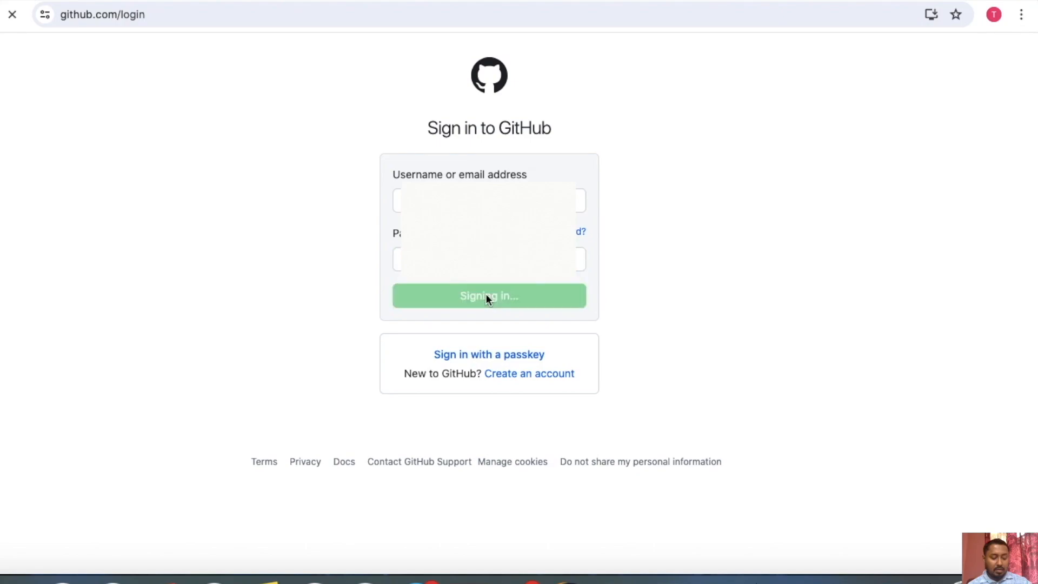
pyautogui.press('Return')
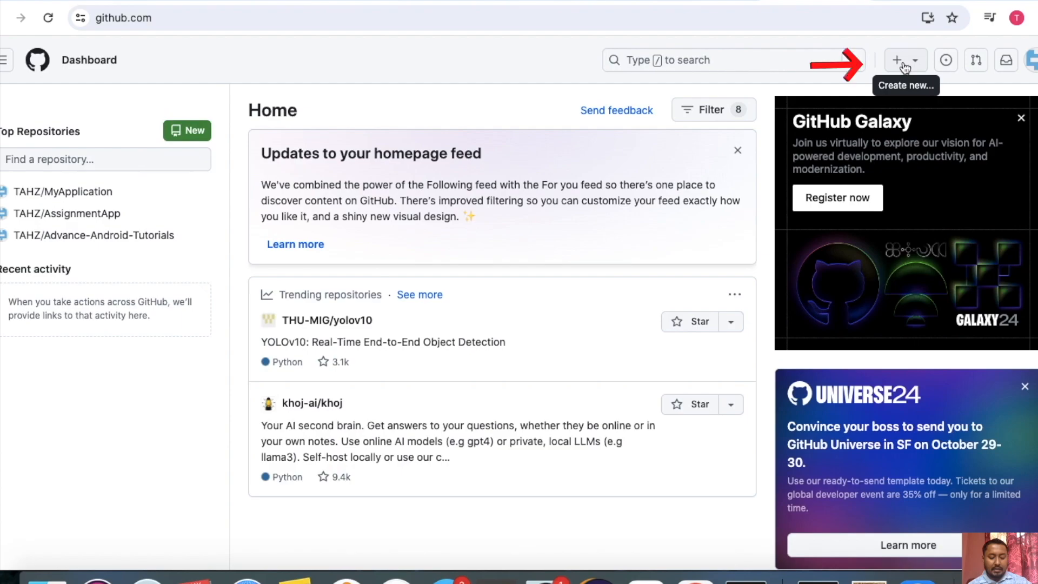
# View the list of repositories on the signed-in account's profile.
pyautogui.click(897, 64)
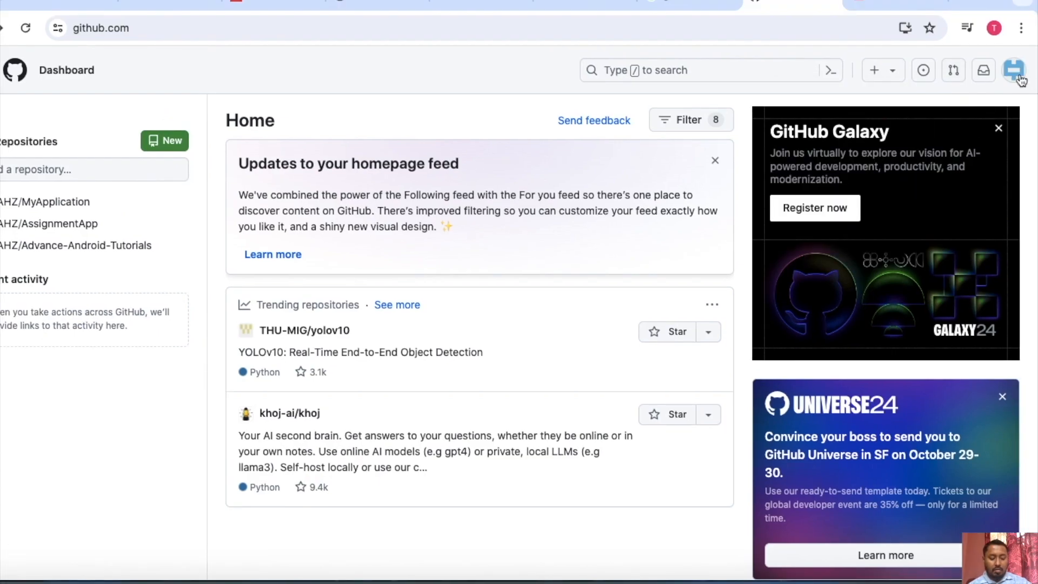
pyautogui.click(1032, 61)
pyautogui.click(859, 144)
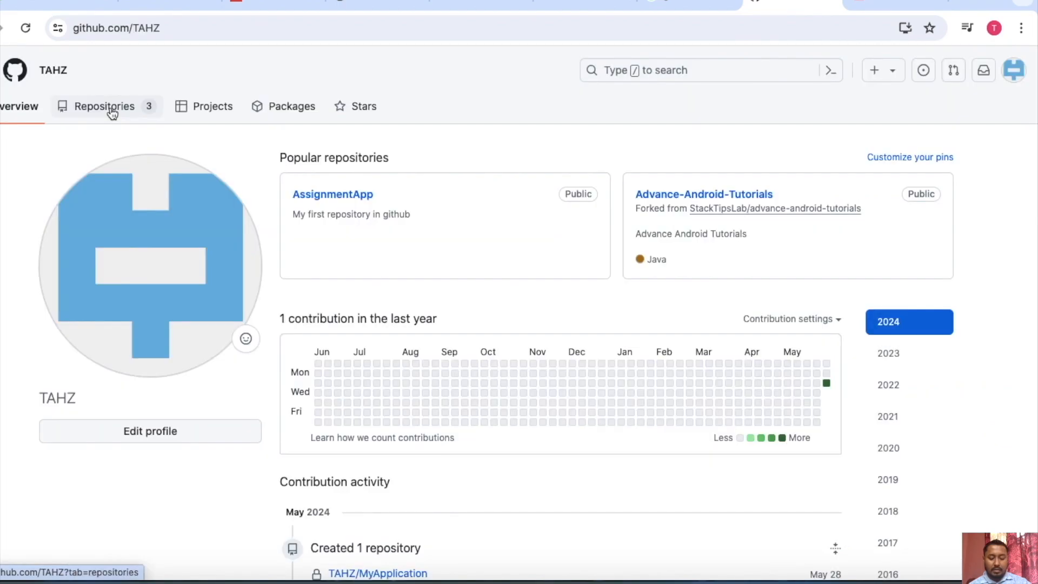
pyautogui.click(111, 108)
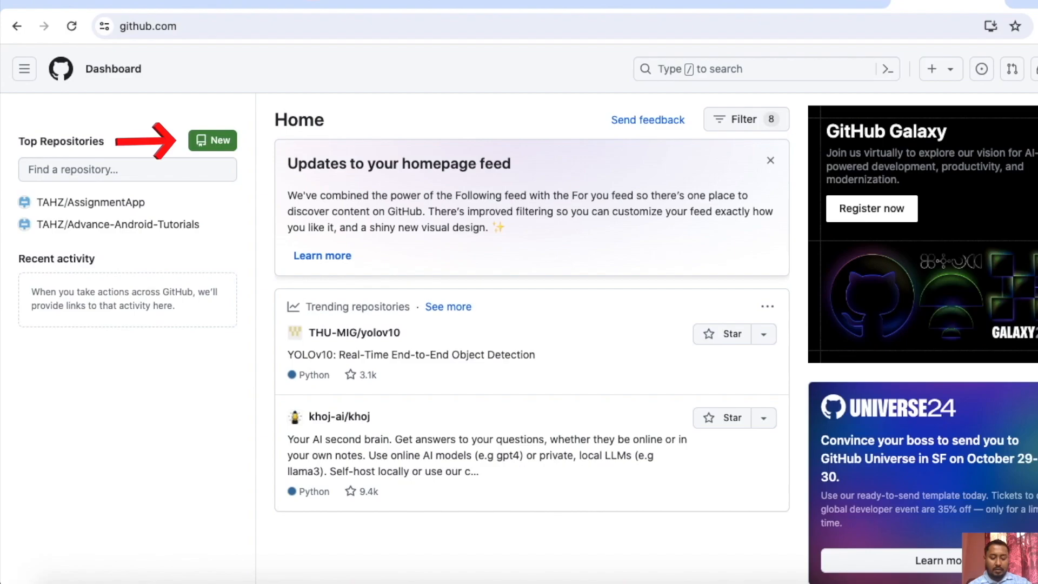
# Create a new private repository named MyApplication, leaving the description empty.
pyautogui.click(216, 144)
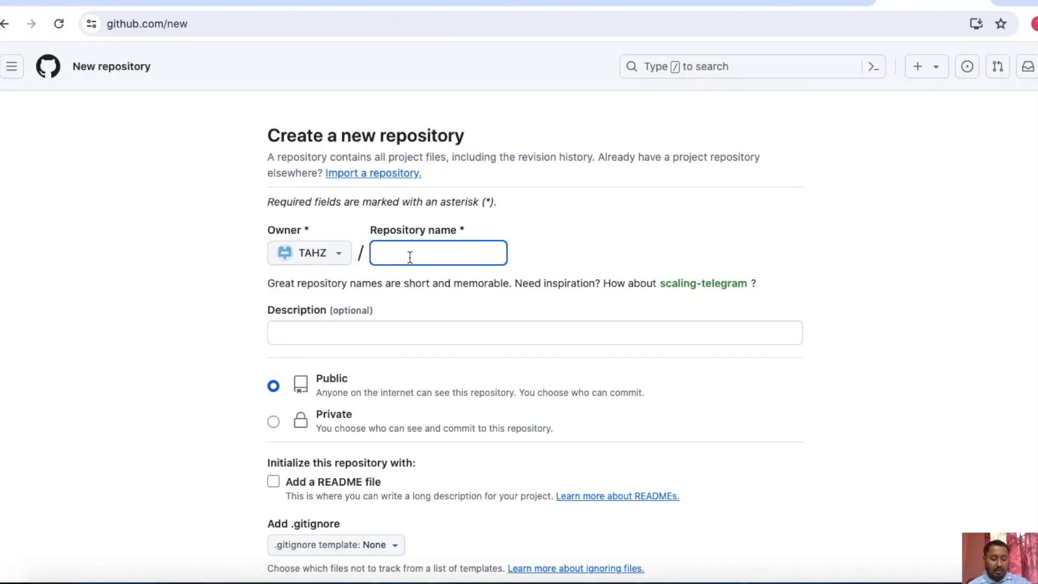
pyautogui.write('MyApplicat')
pyautogui.scroll(-1, 409, 257)
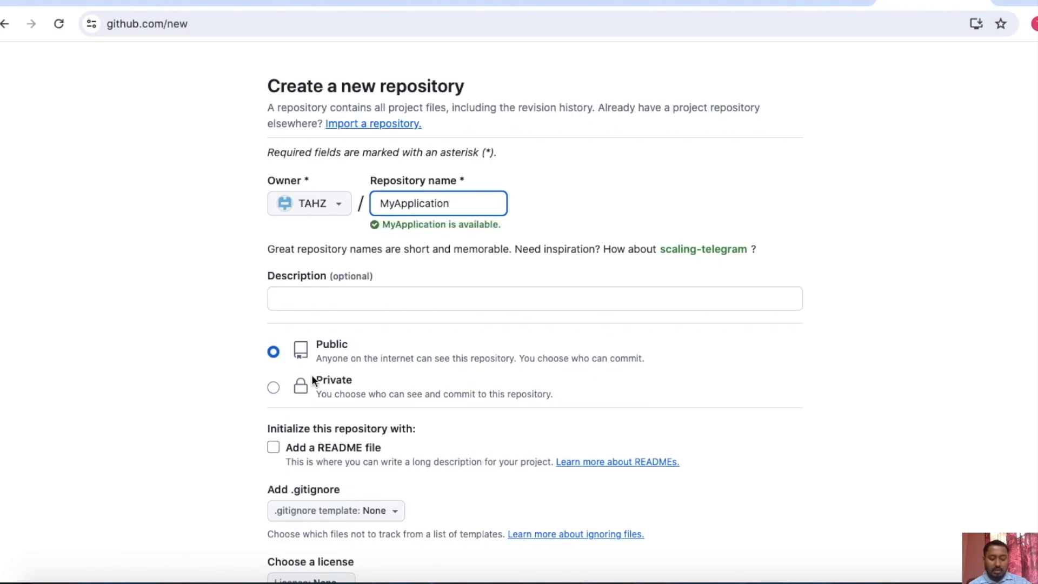
pyautogui.click(274, 388)
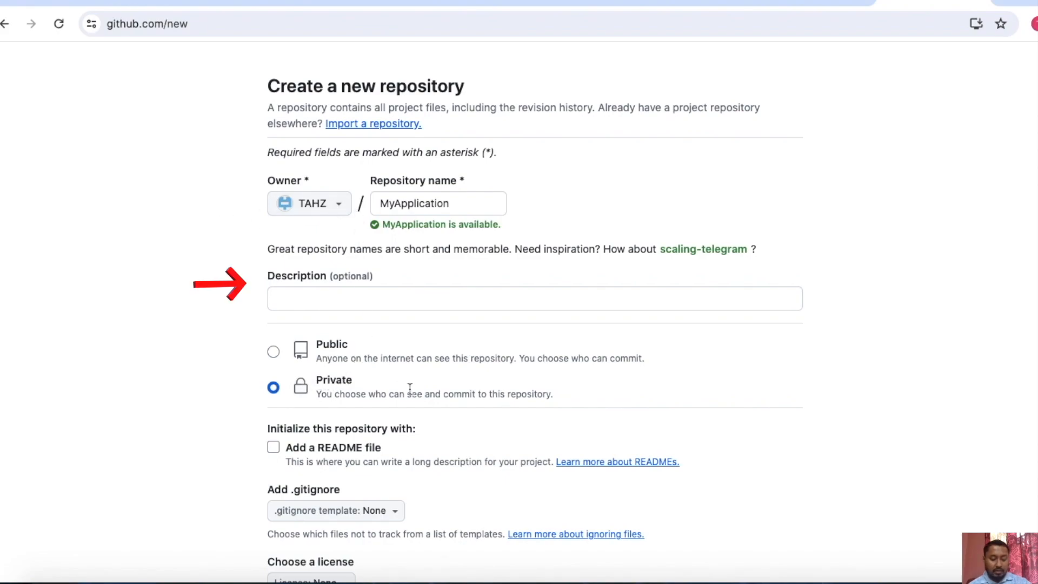
pyautogui.scroll(-1, 312, 287)
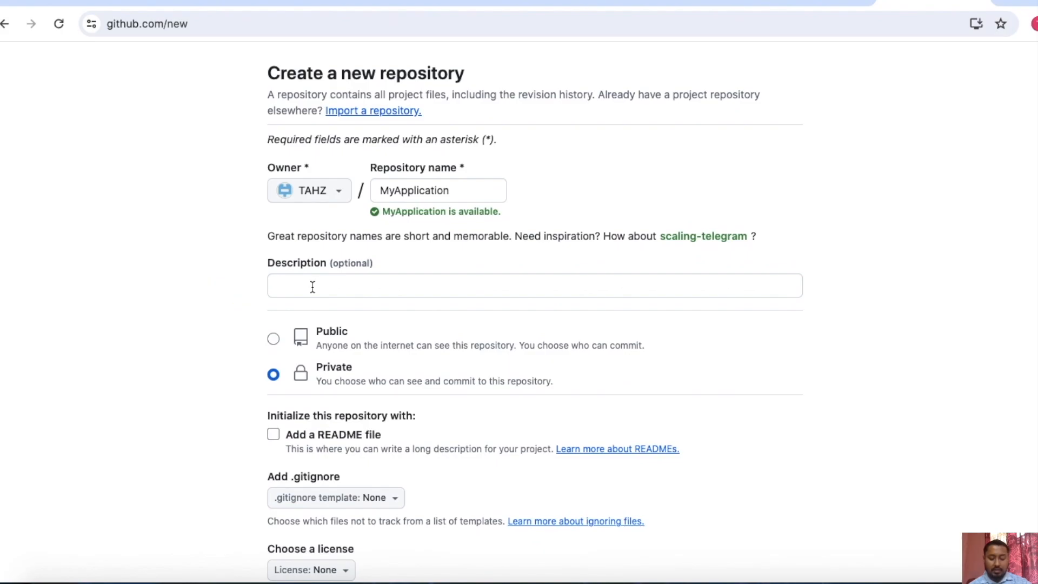
pyautogui.scroll(-3, 746, 527)
pyautogui.click(740, 523)
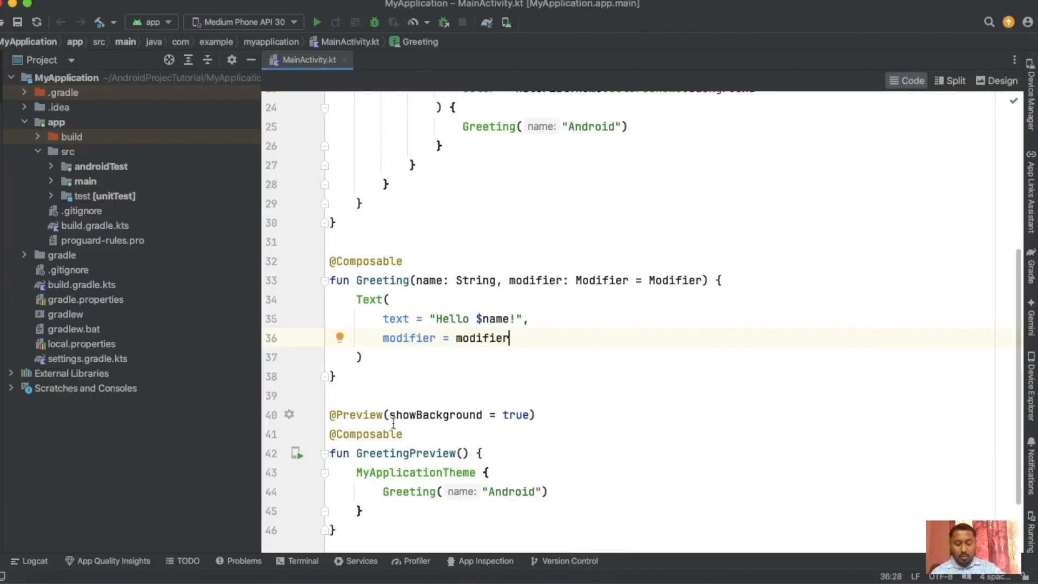
# Open a terminal in the MyApplication project in Android Studio and check the Git status with git status.
pyautogui.click(303, 561)
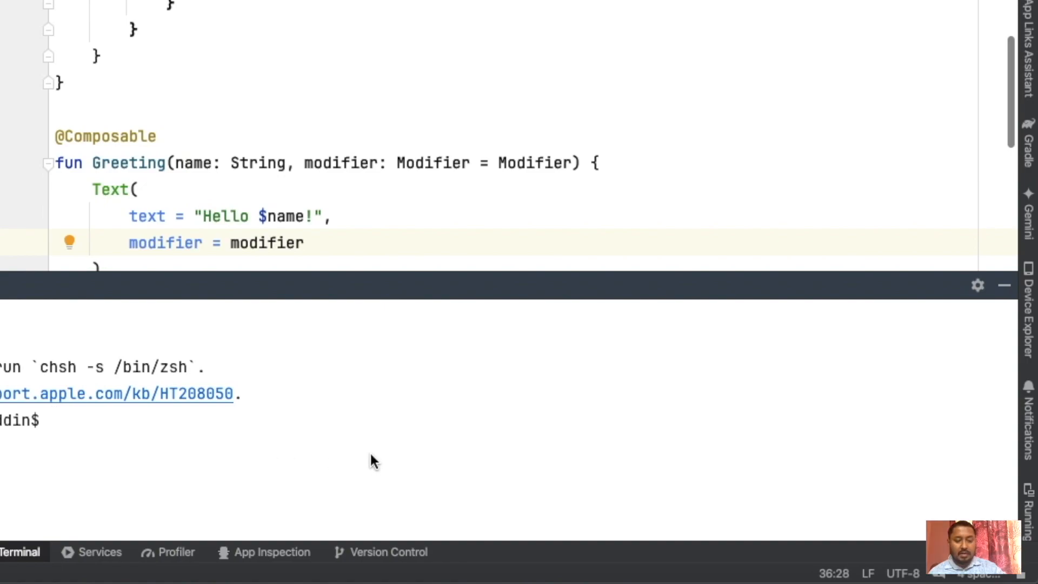
pyautogui.write('gis')
pyautogui.press('BackSpace')
pyautogui.press('BackSpace')
pyautogui.write('t status')
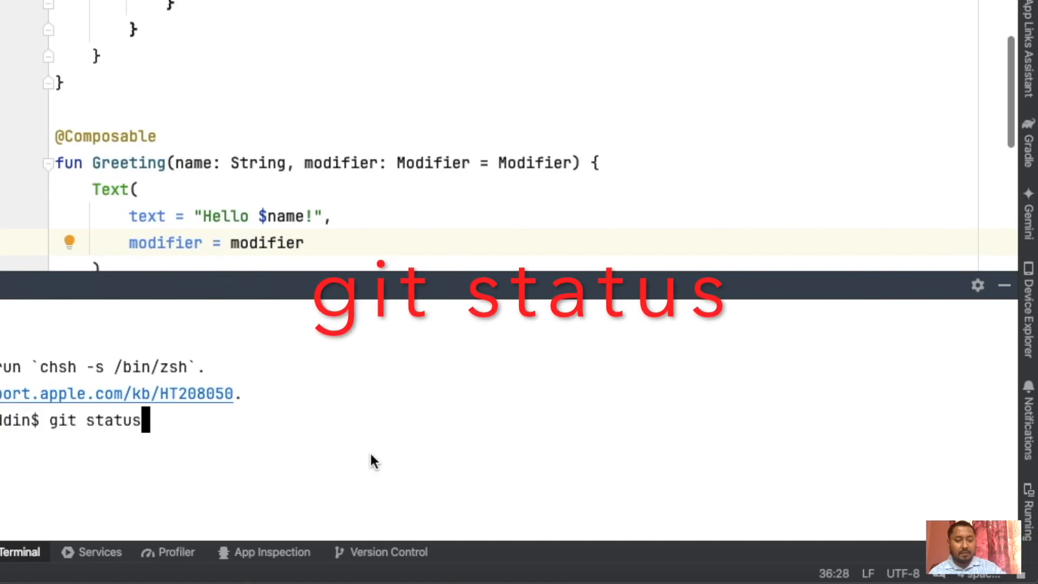
pyautogui.press('Return')
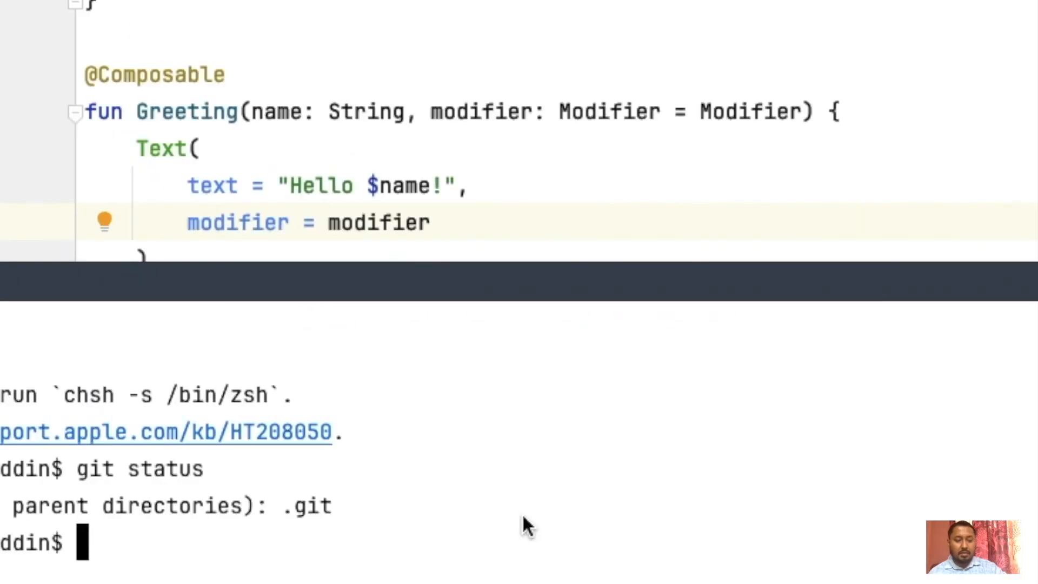
# Initialize a Git repository in the MyApplication project with git init and check its status.
pyautogui.write('git ini')
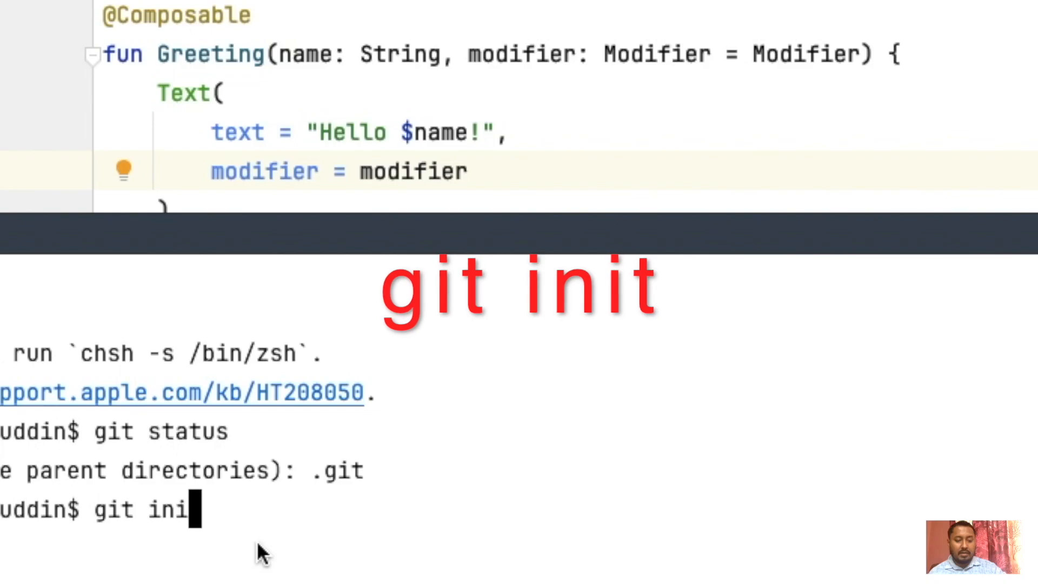
pyautogui.write('t')
pyautogui.press('Return')
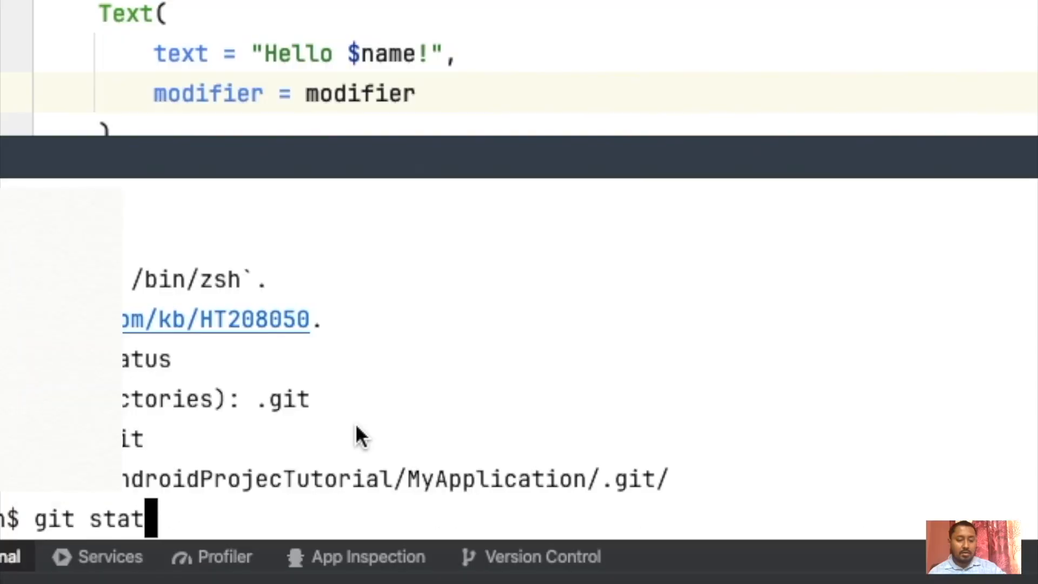
pyautogui.write('us')
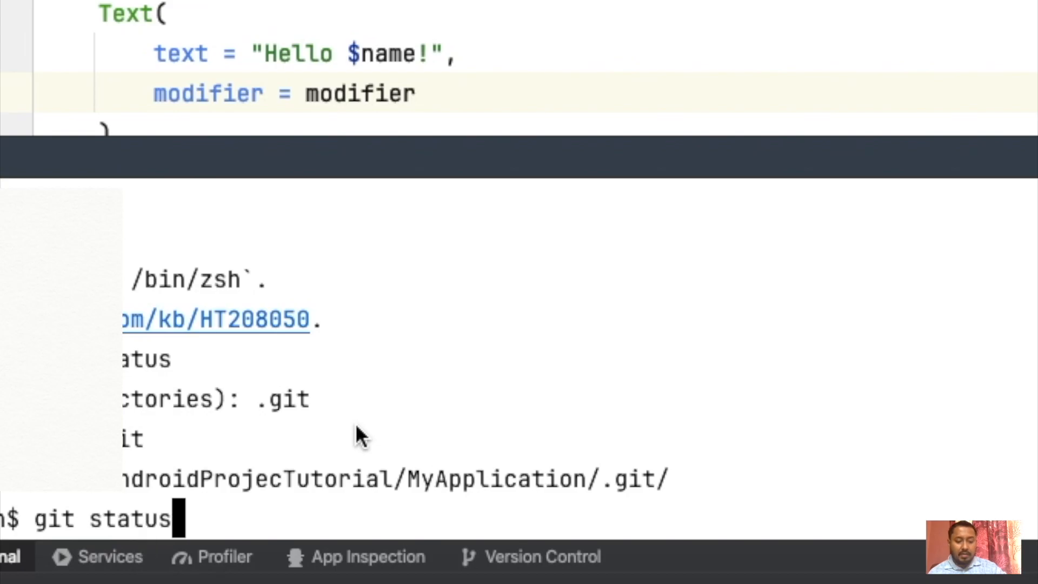
pyautogui.press('Return')
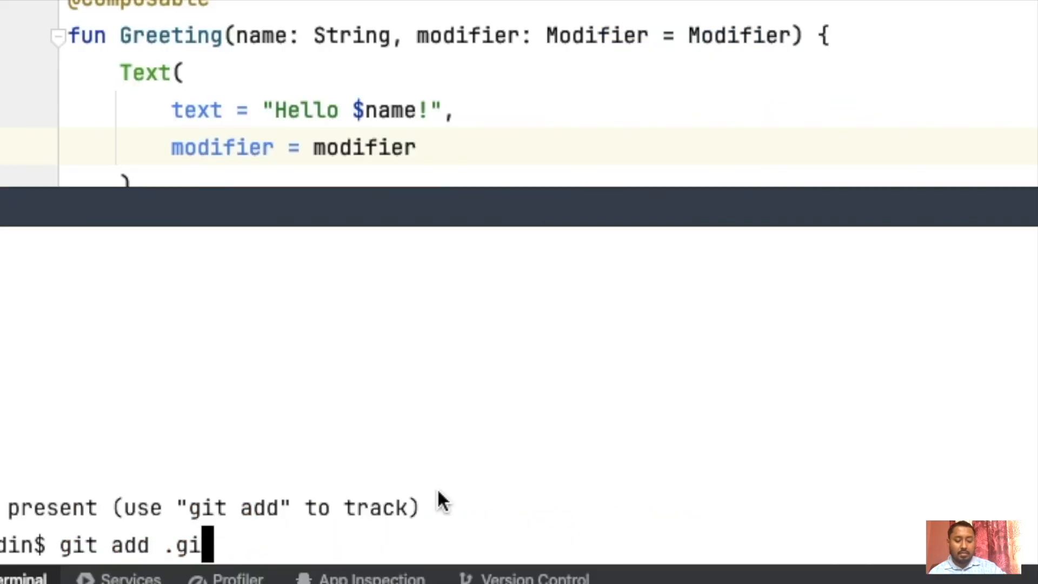
# Stage the .gitignore file with git add and review the repository status.
pyautogui.write('ti')
pyautogui.press('Tab')
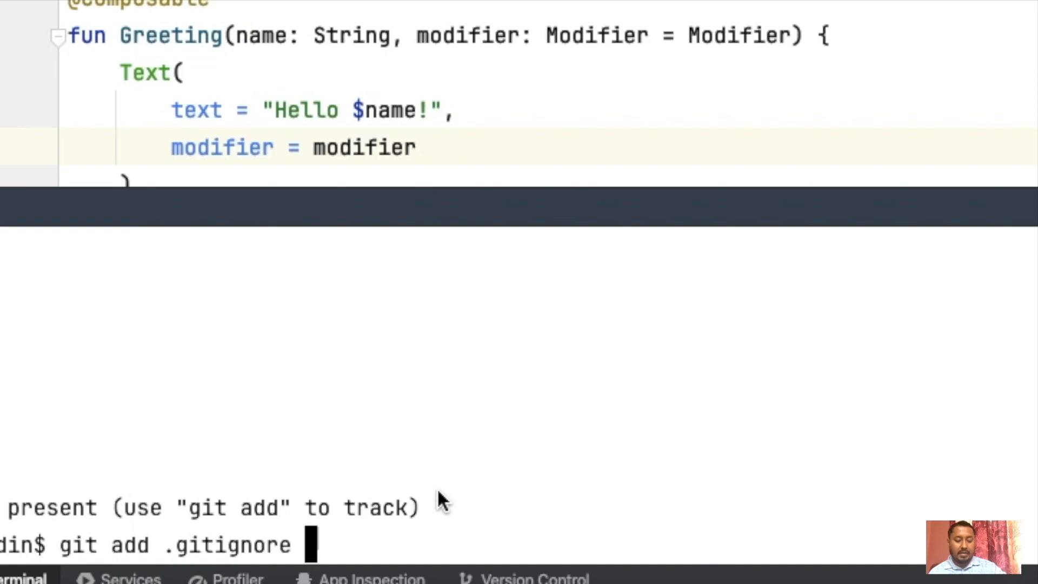
pyautogui.press('Return')
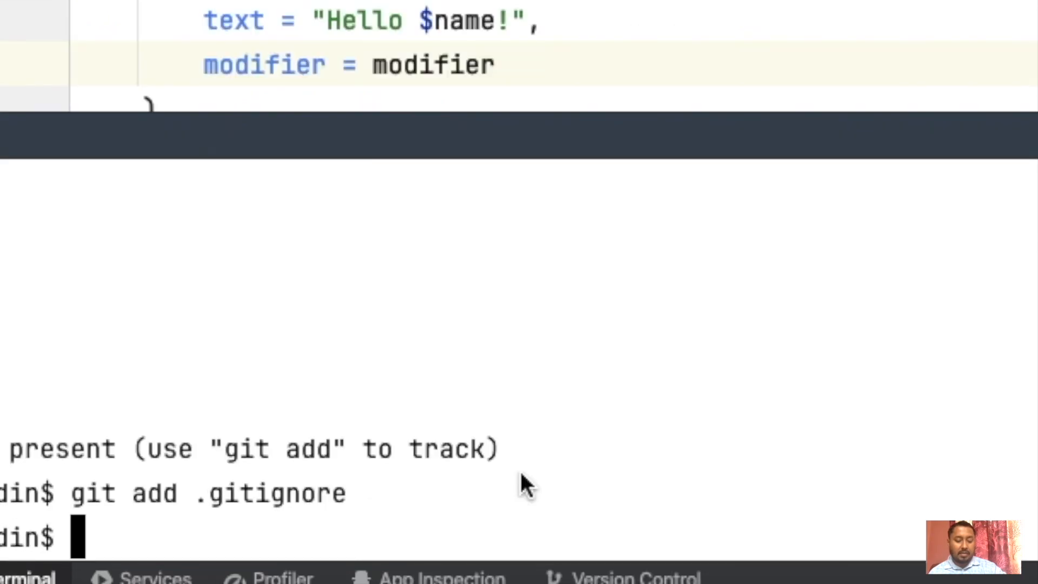
pyautogui.write('git status')
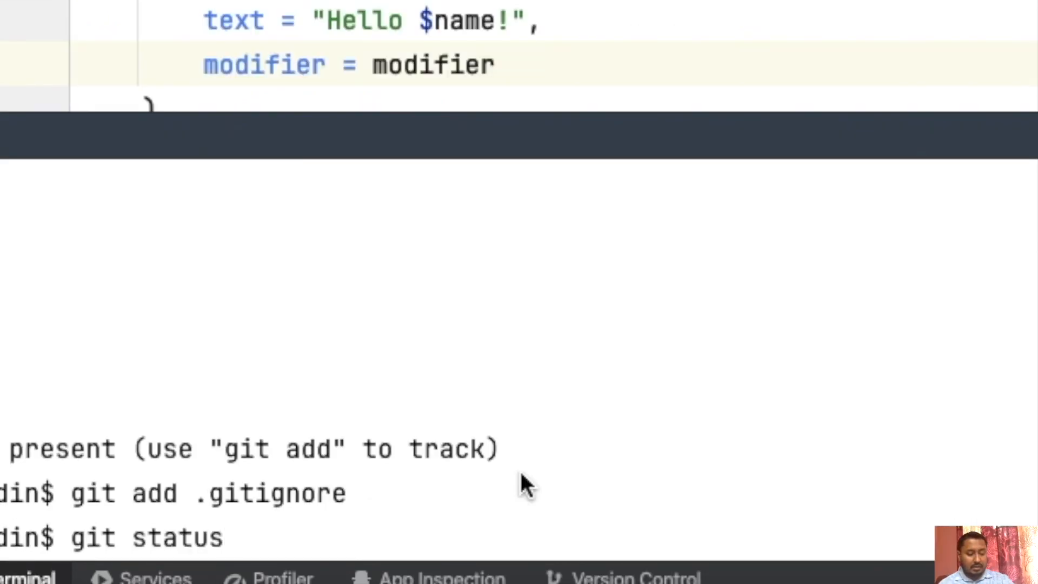
pyautogui.press('Return')
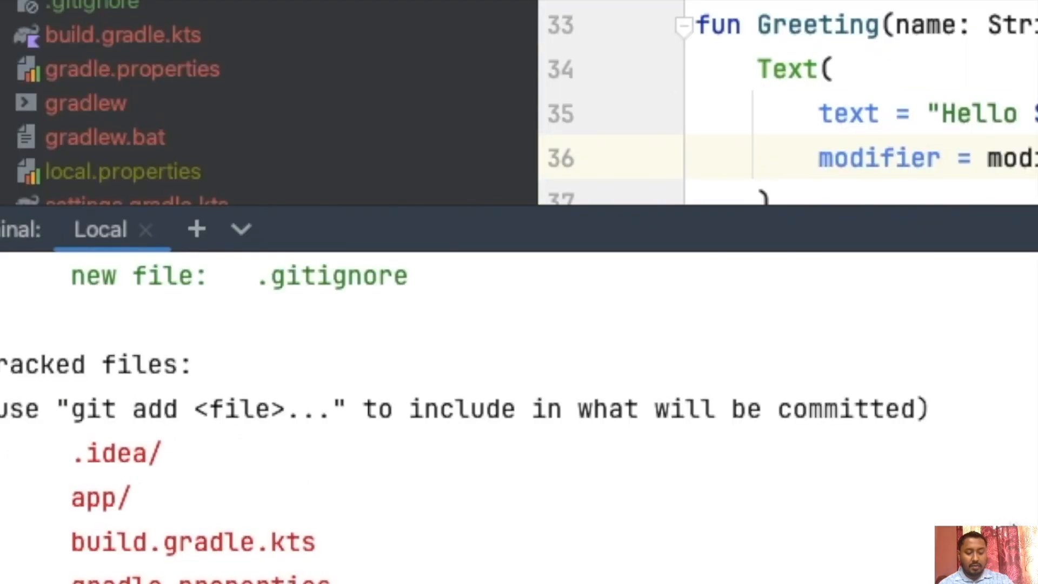
pyautogui.scroll(2, 320, 412)
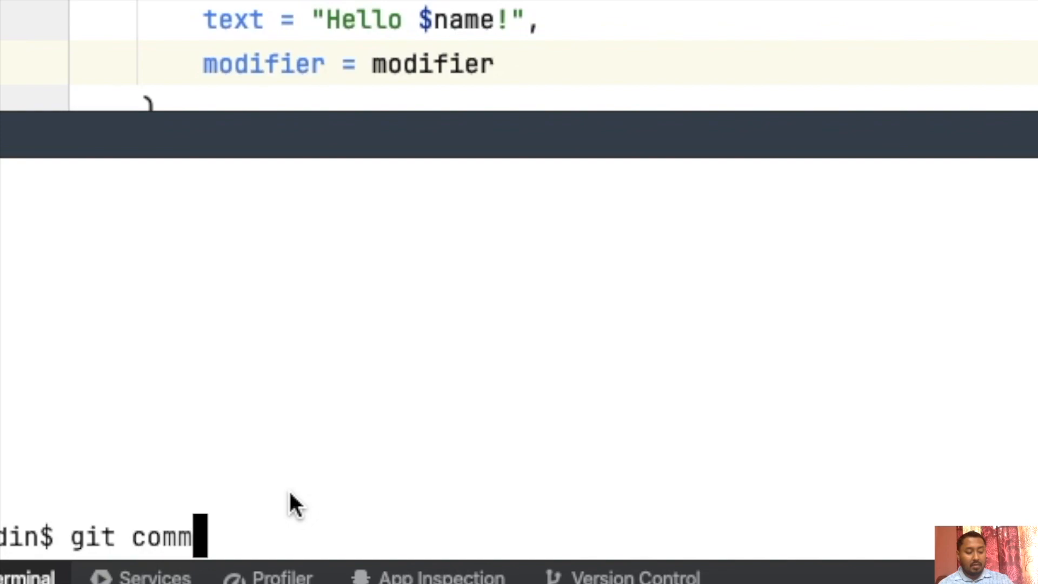
# Commit the staged .gitignore file with the message "git ignore file added".
pyautogui.write('it commit')
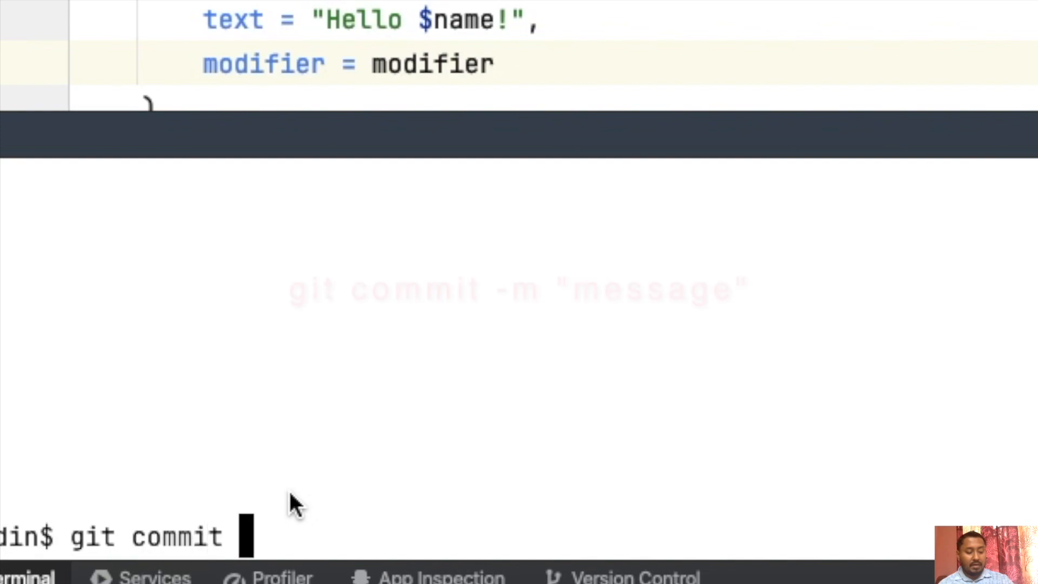
pyautogui.write('-m "git ')
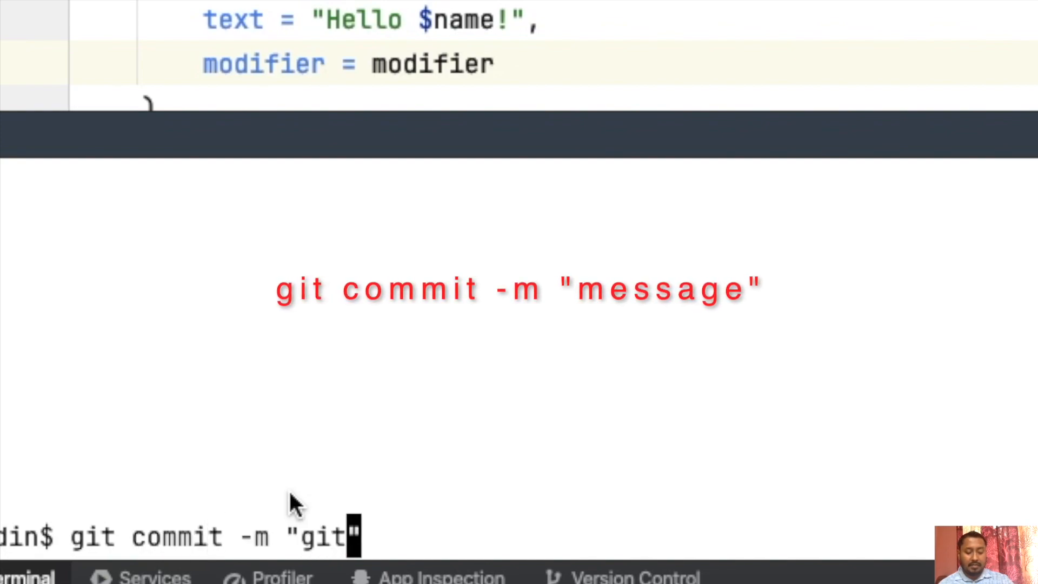
pyautogui.write('ignore fil')
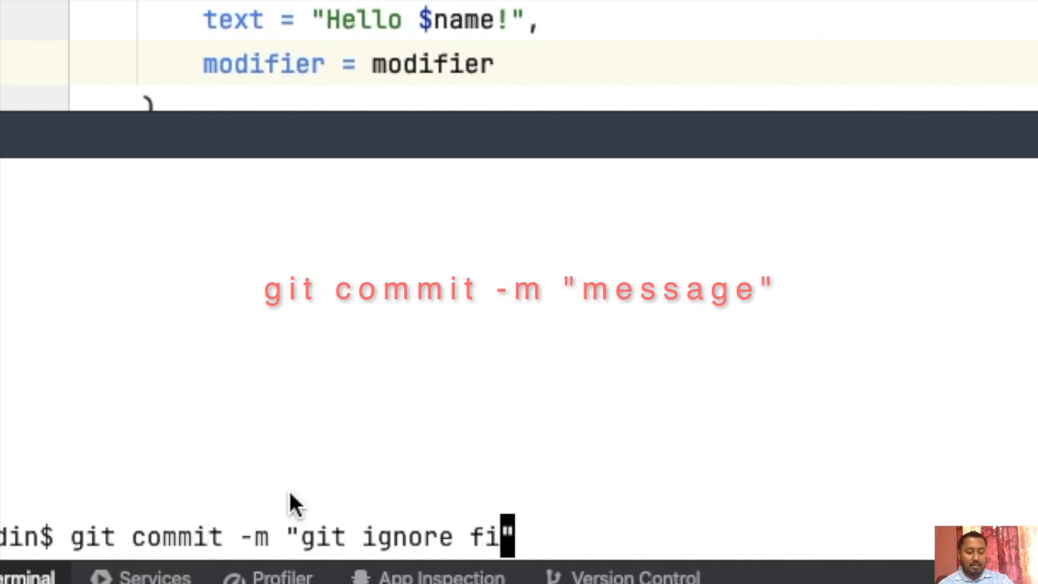
pyautogui.write('e')
pyautogui.press('BackSpace')
pyautogui.write('le added')
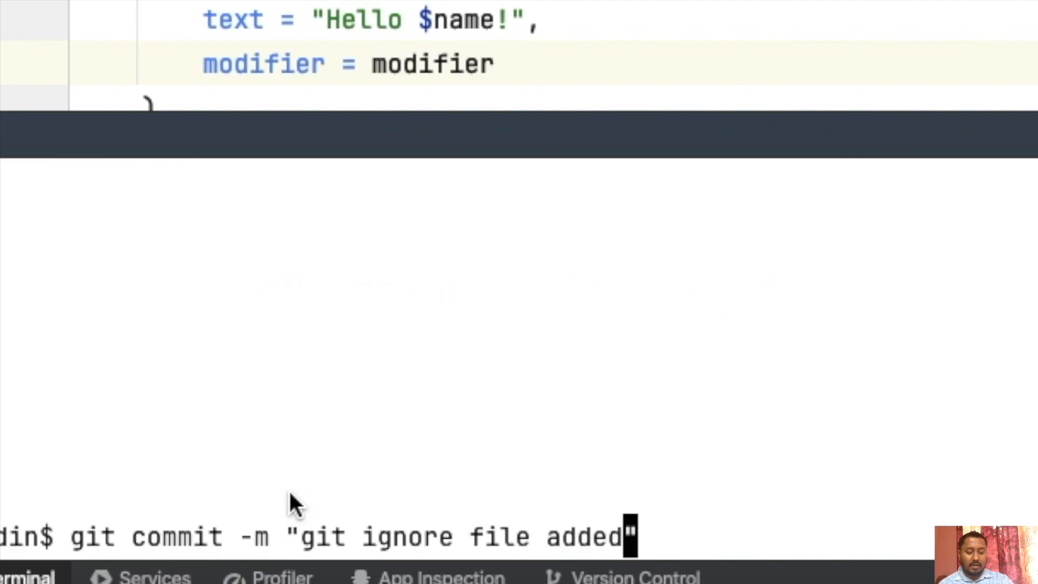
pyautogui.press('Return')
# Stage all remaining project files with git add . and check the repository status.
pyautogui.write('git add')
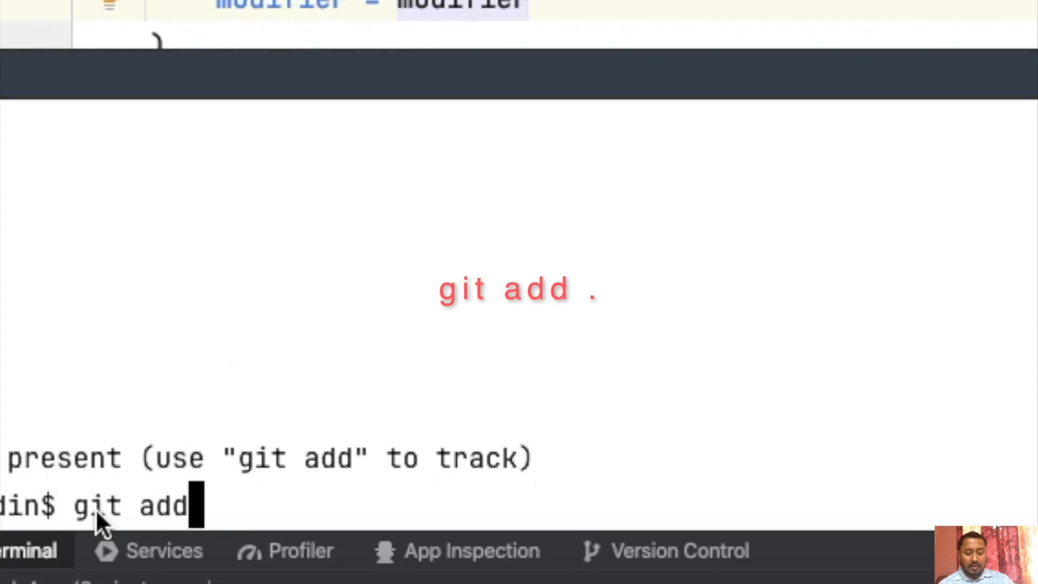
pyautogui.write(' .')
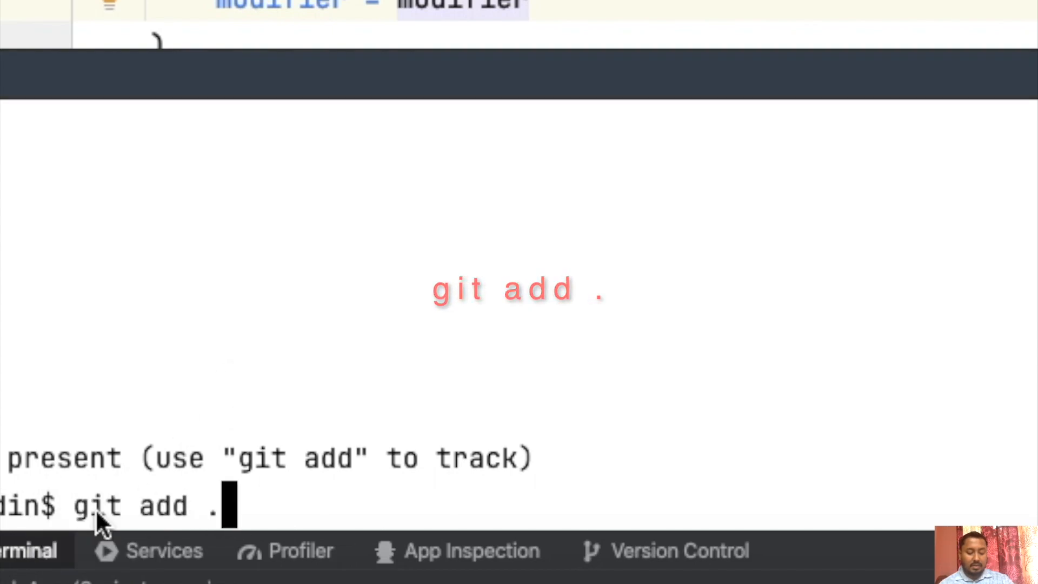
pyautogui.press('Return')
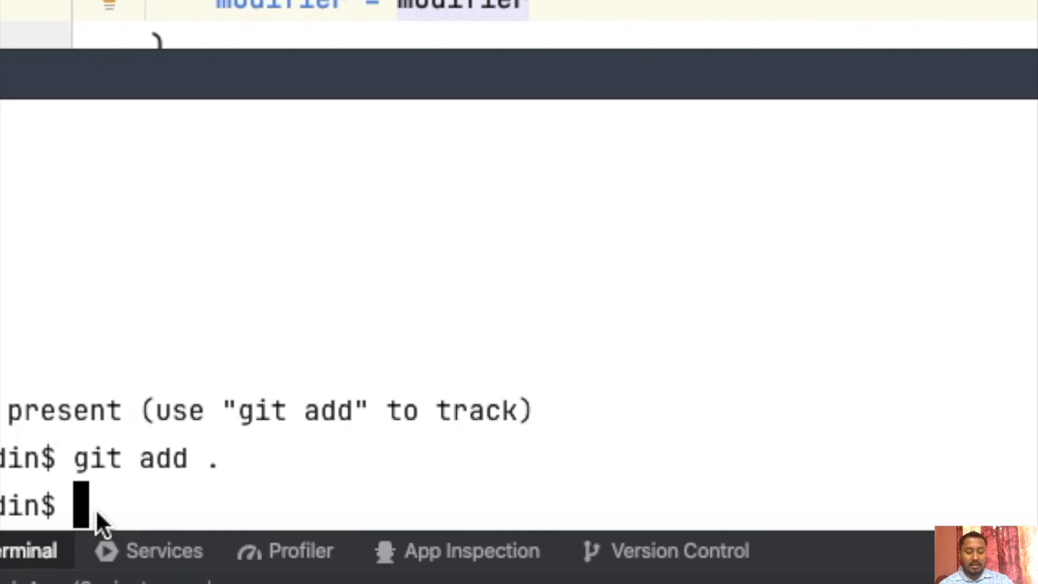
pyautogui.write('git sta')
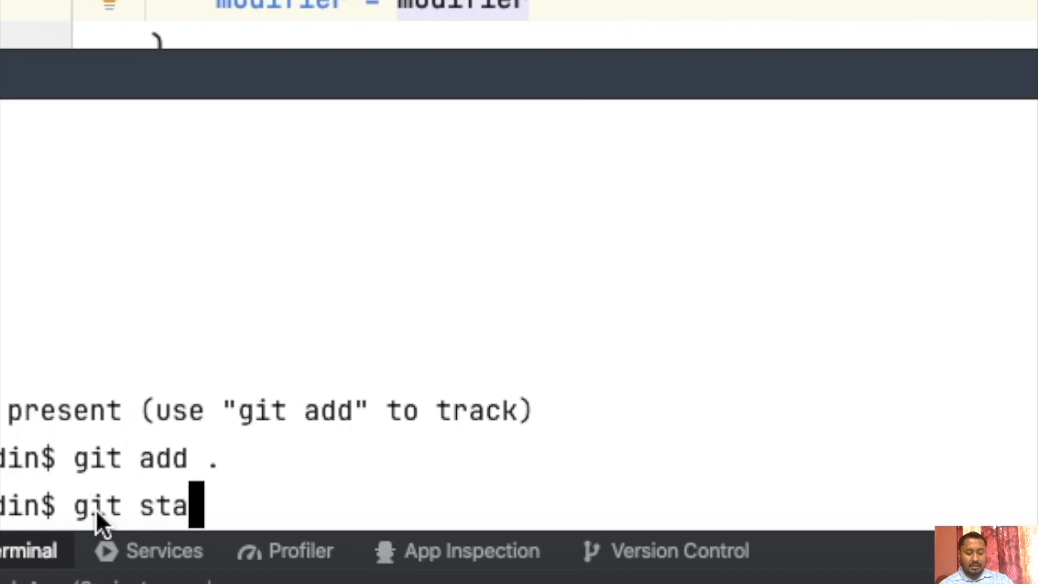
pyautogui.write('tus')
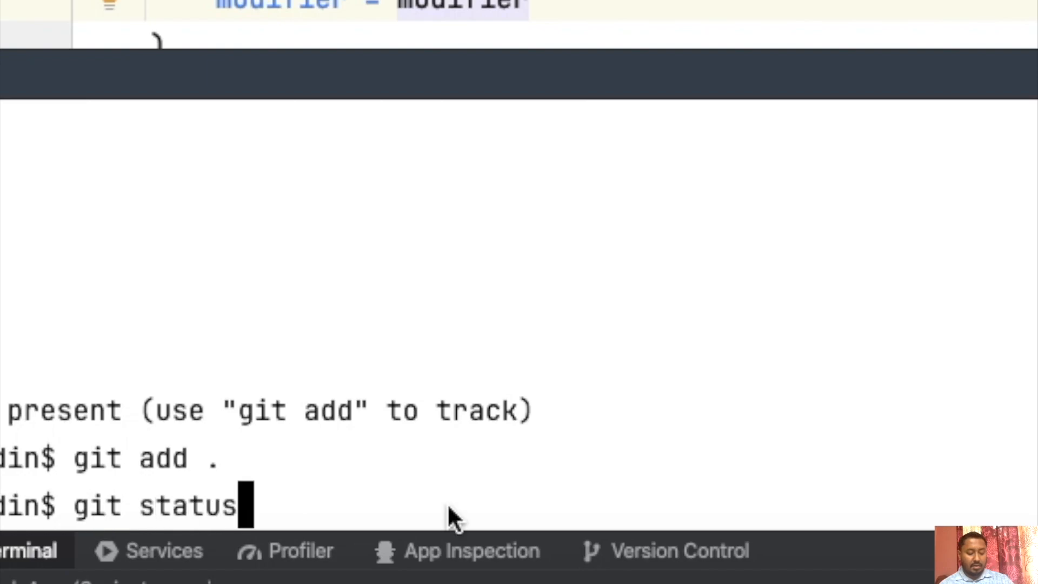
pyautogui.press('Return')
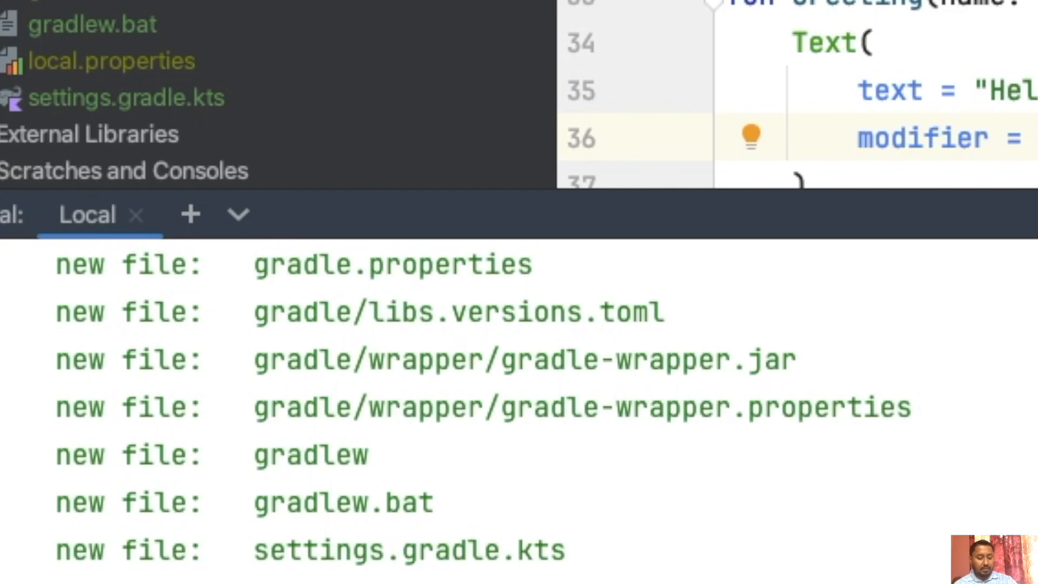
# Commit the staged project files with the message "first commit..".
pyautogui.write('git commit -m ""')
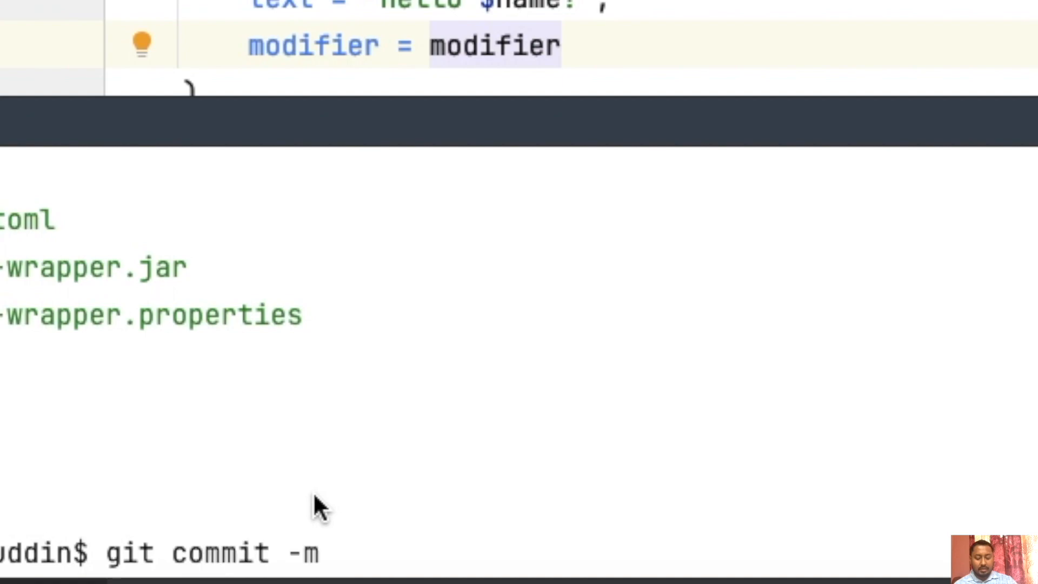
pyautogui.press('Left')
pyautogui.write('first commit..')
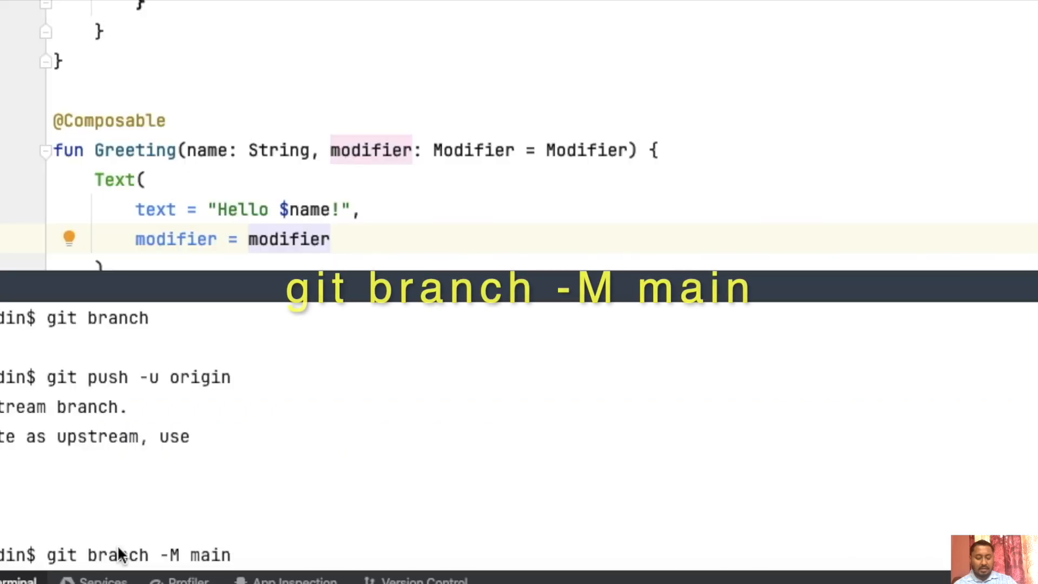
# Rename the current branch to main with git branch -M main and list the branches with git branch.
pyautogui.press('Return')
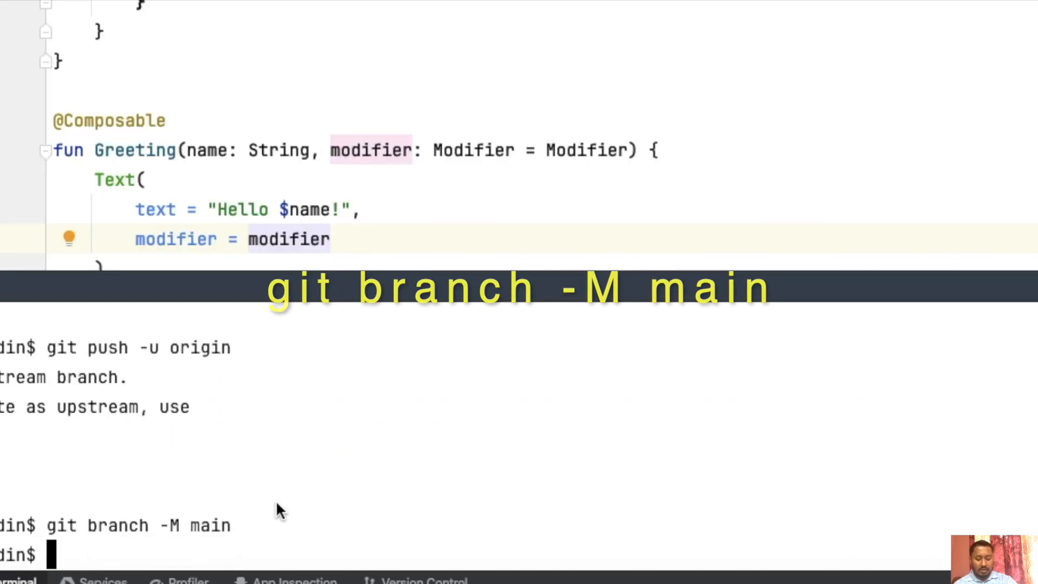
pyautogui.write('git branch')
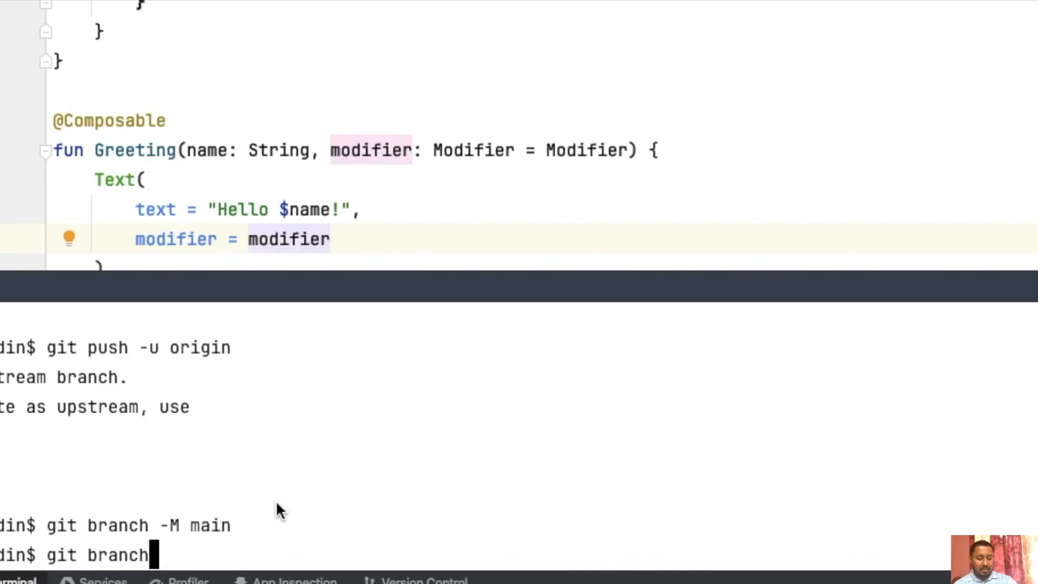
pyautogui.press('Return')
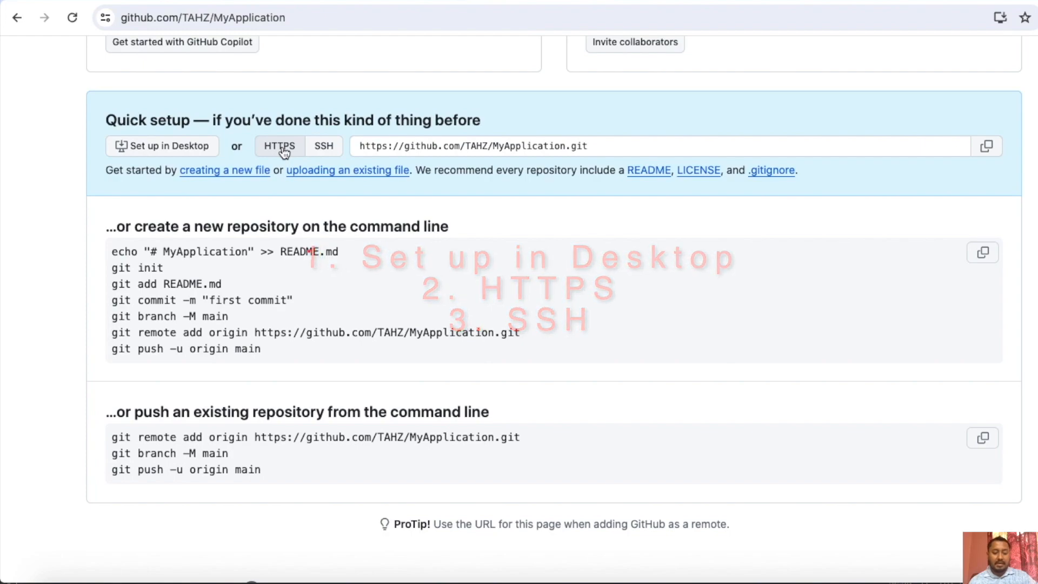
# Copy the SSH version of the remote command from GitHub, run it in Android Studio's terminal to add origin, and list remotes with git remote -v.
pyautogui.click(322, 151)
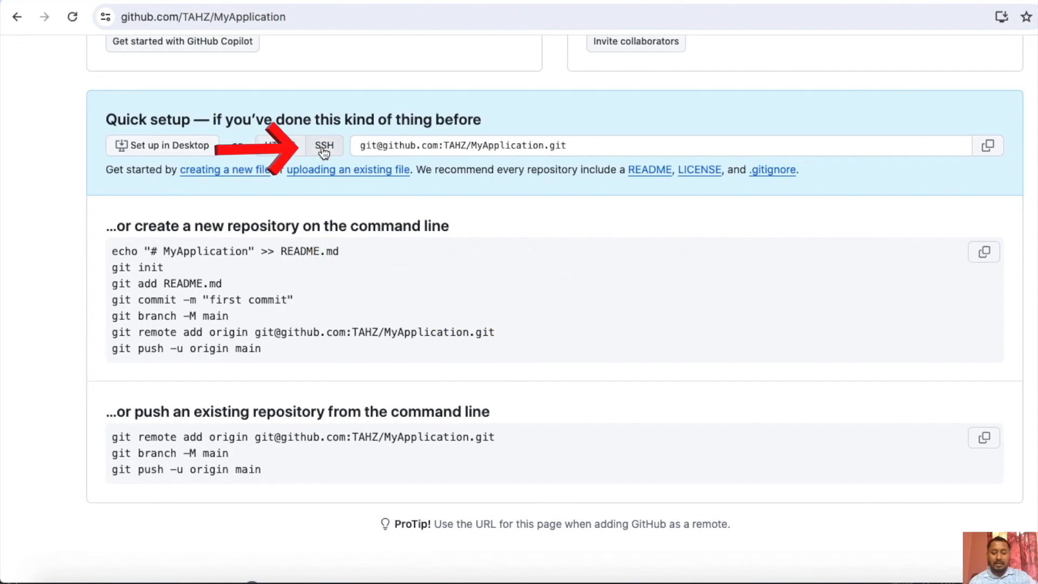
pyautogui.moveTo(111, 332); pyautogui.dragTo(497, 334)
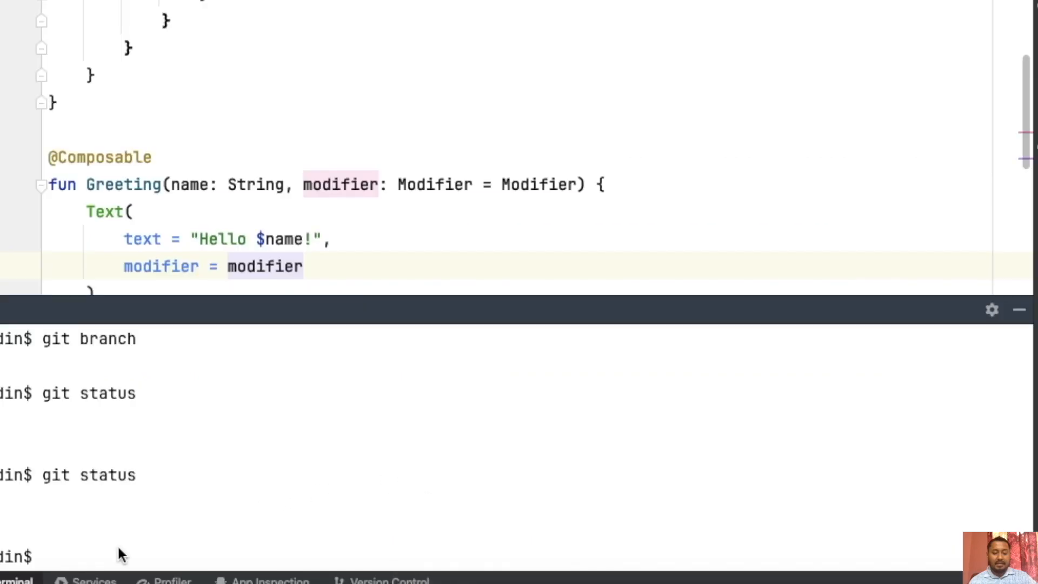
pyautogui.press('super+v')
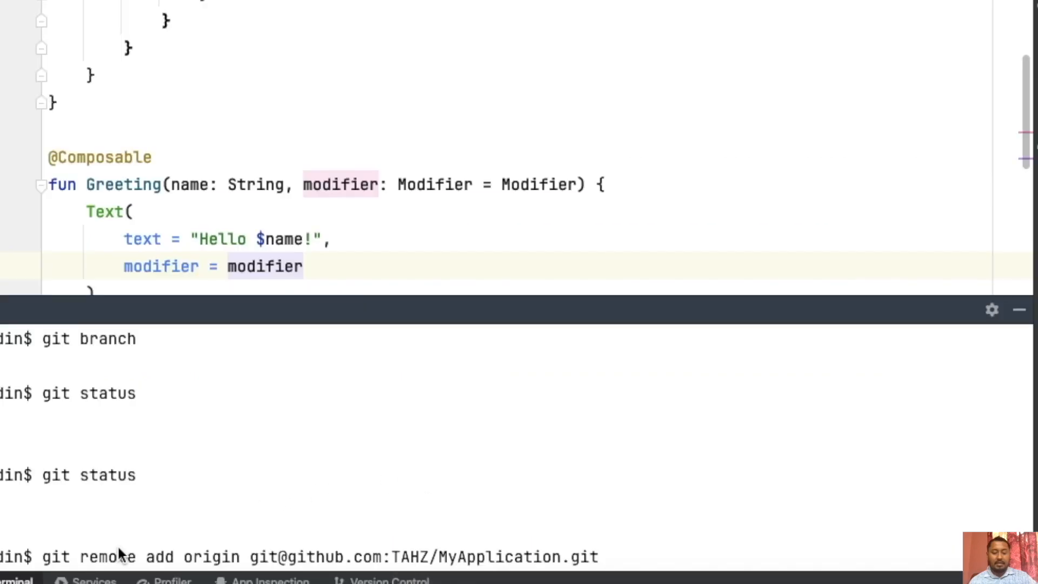
pyautogui.press('Return')
pyautogui.write('git remote -v')
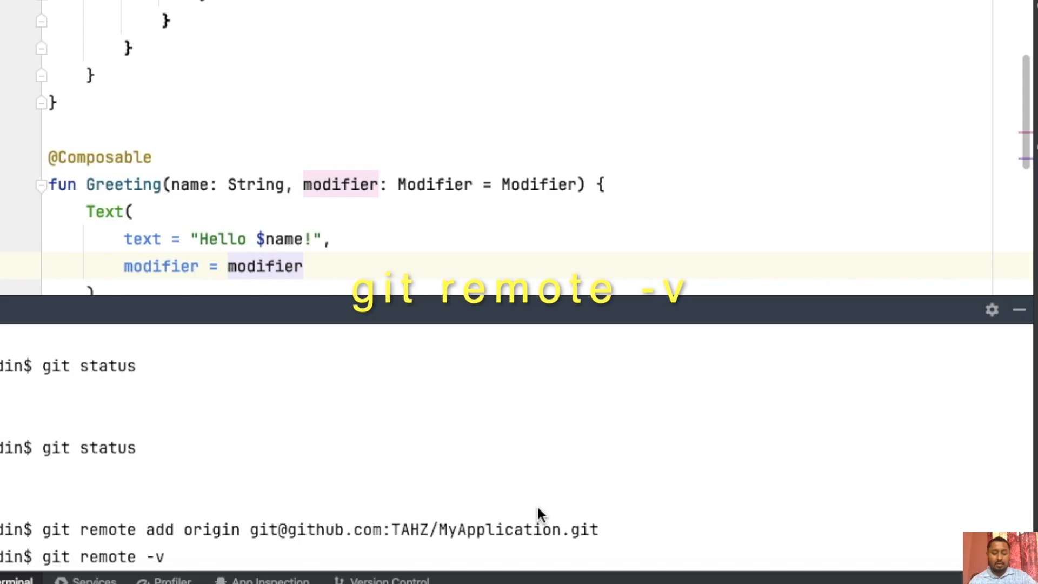
pyautogui.press('Return')
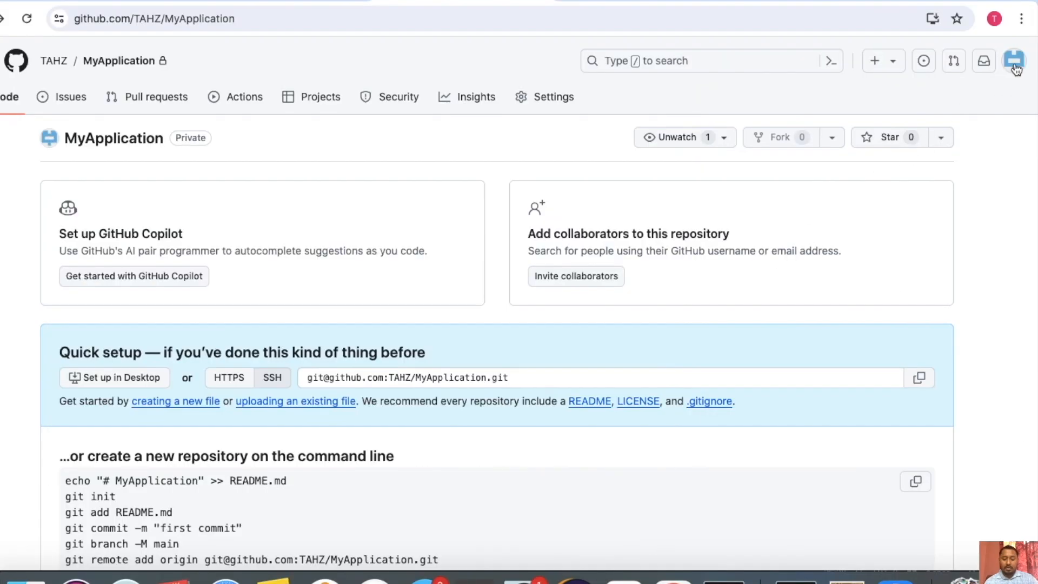
# Switch to GitHub and open the SSH and GPG keys page in the account settings.
pyautogui.click(1013, 74)
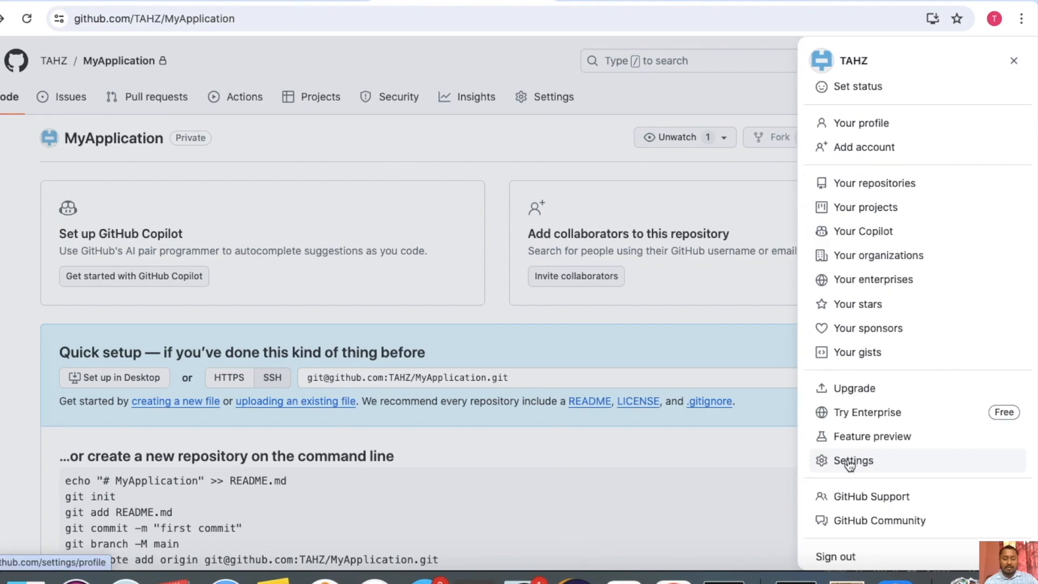
pyautogui.click(850, 464)
pyautogui.scroll(-2, 847, 463)
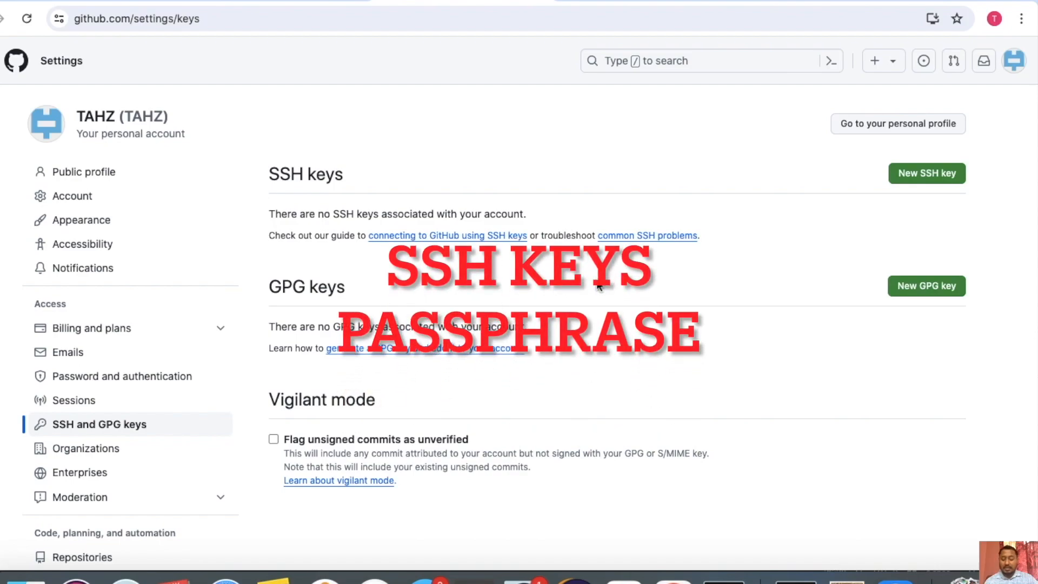
pyautogui.click(908, 177)
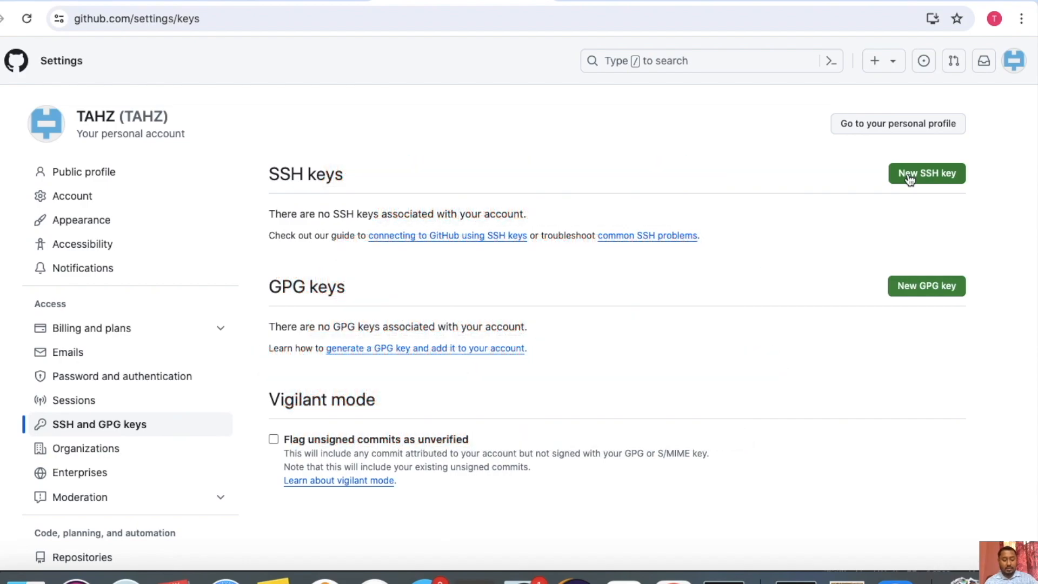
# Open the GitHub Docs article on generating a new SSH key and adding it to the ssh-agent.
pyautogui.click(452, 209)
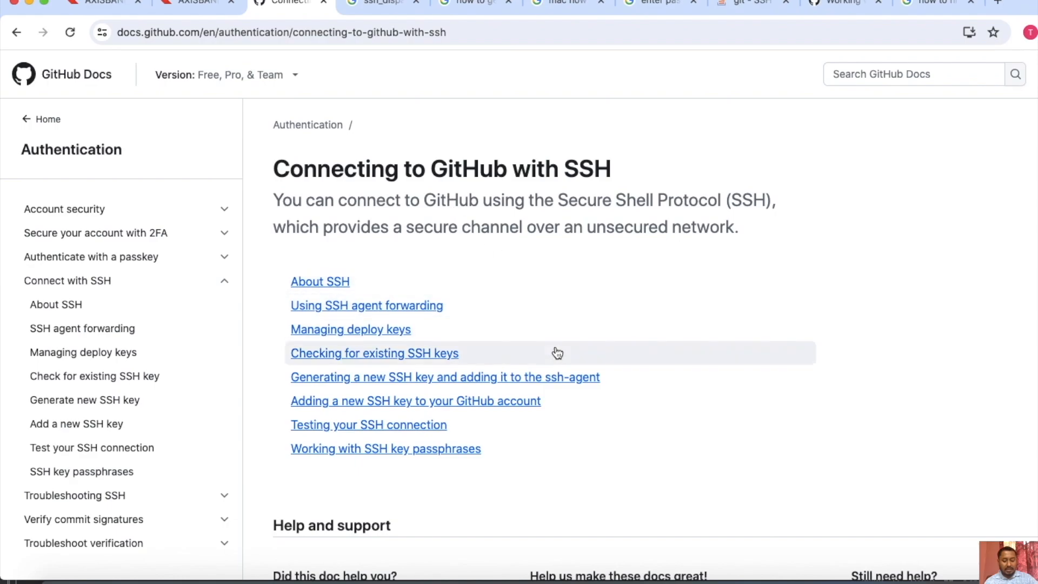
pyautogui.scroll(-2, 557, 352)
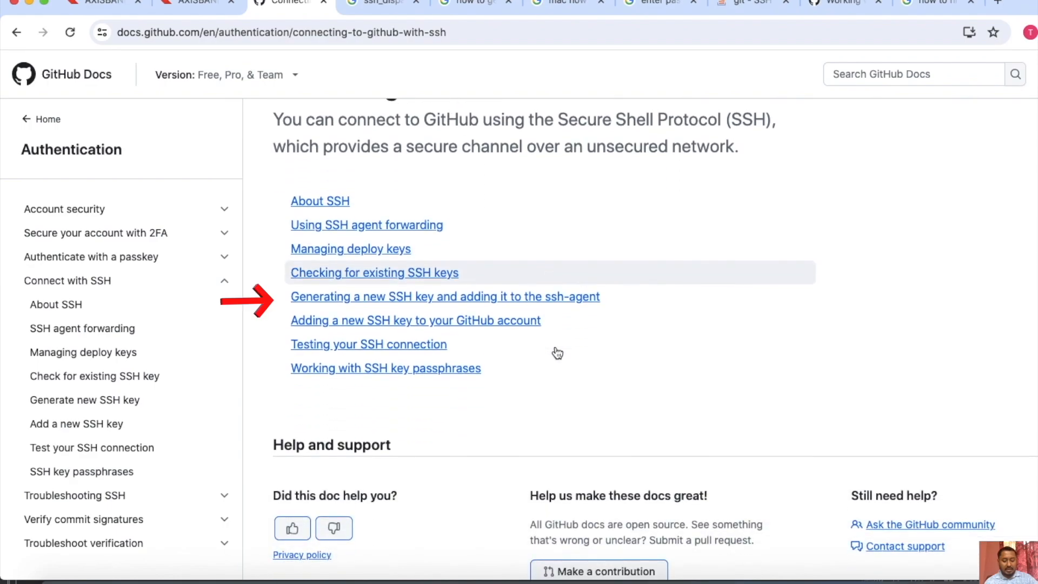
pyautogui.click(476, 297)
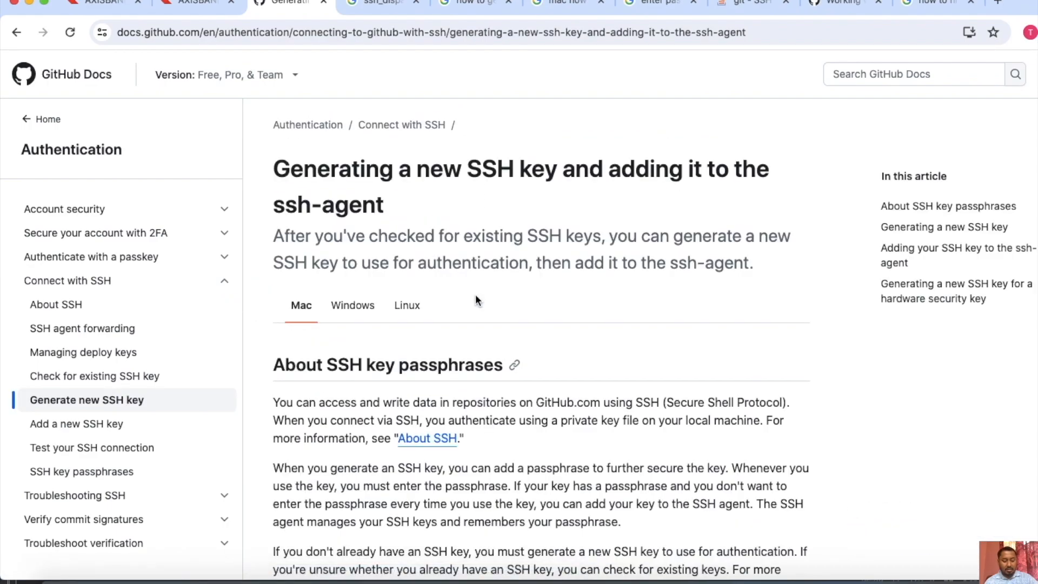
# View the article's Windows, Linux and Mac versions and read the Mac instructions for generating an SSH key with ssh-keygen.
pyautogui.scroll(-2, 378, 227)
pyautogui.click(351, 190)
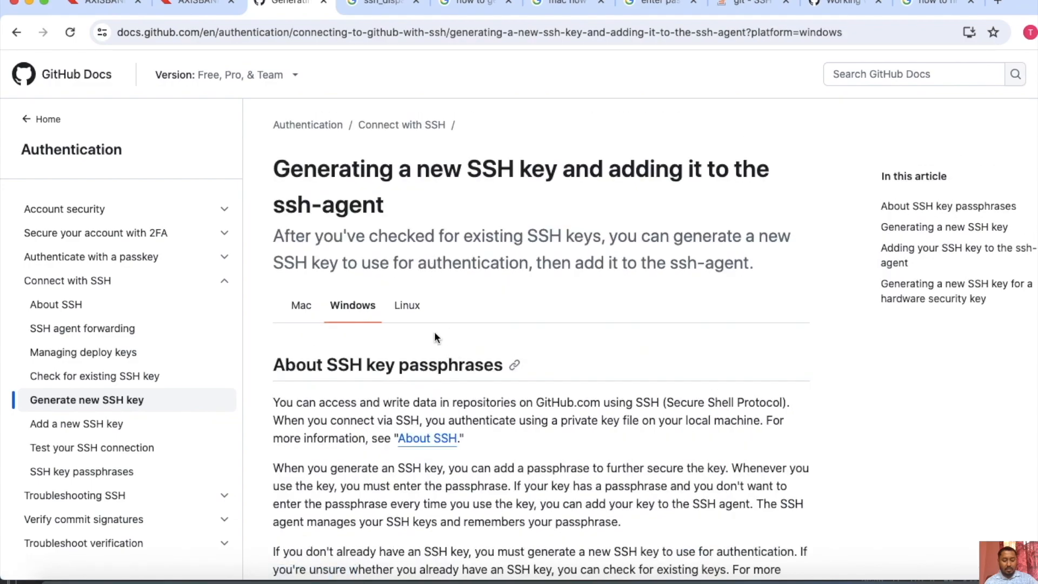
pyautogui.click(412, 317)
pyautogui.click(299, 319)
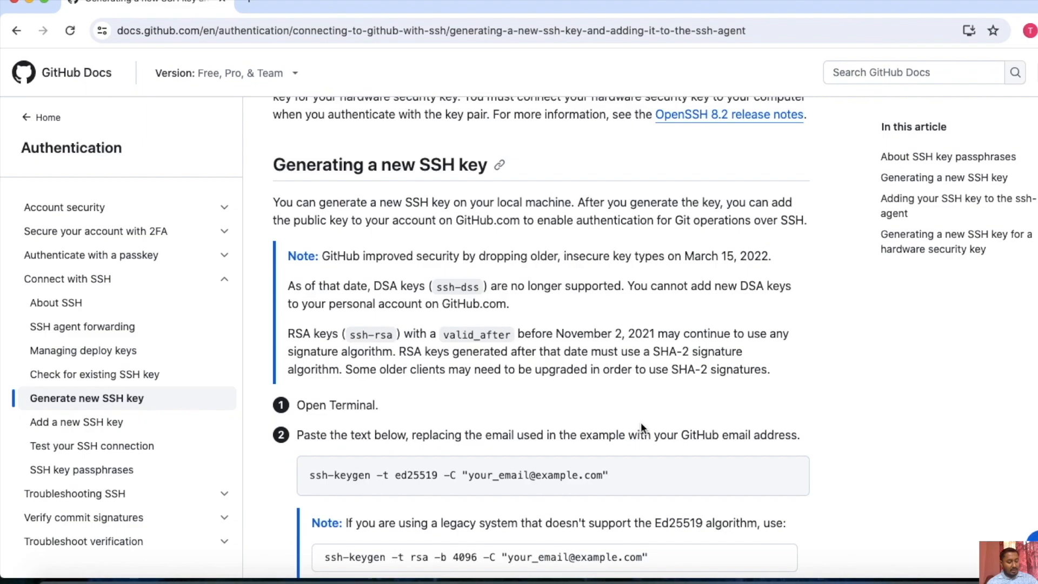
pyautogui.scroll(-5, 640, 422)
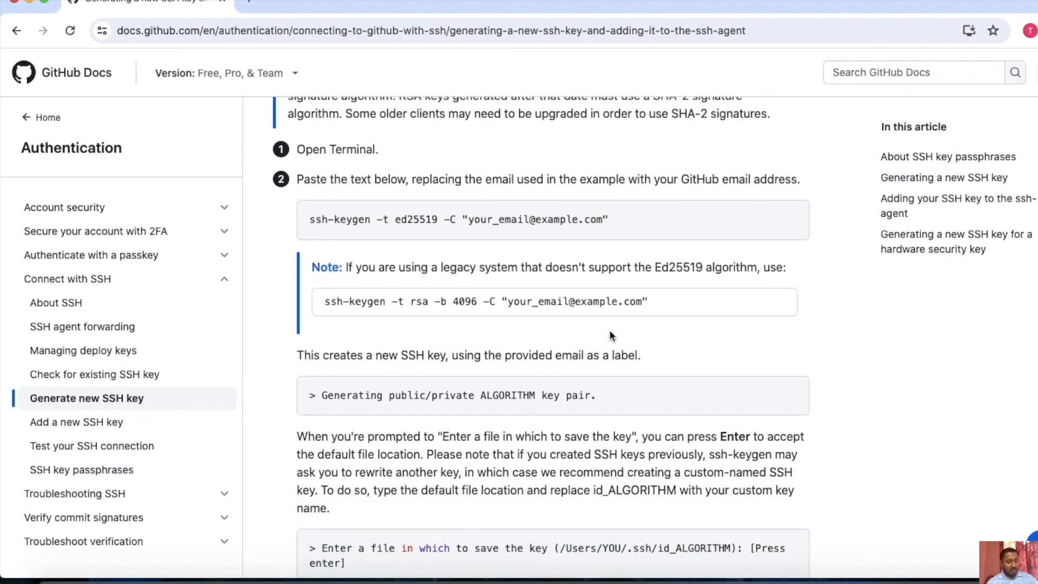
pyautogui.scroll(-4, 608, 330)
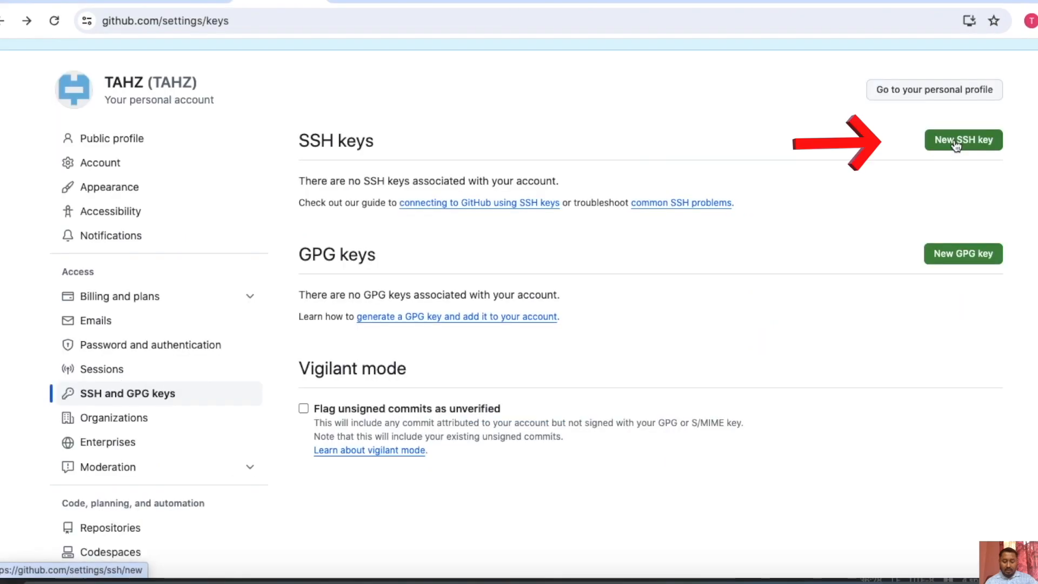
# Start a new SSH key in the GitHub account settings and title it "key one my own".
pyautogui.click(955, 142)
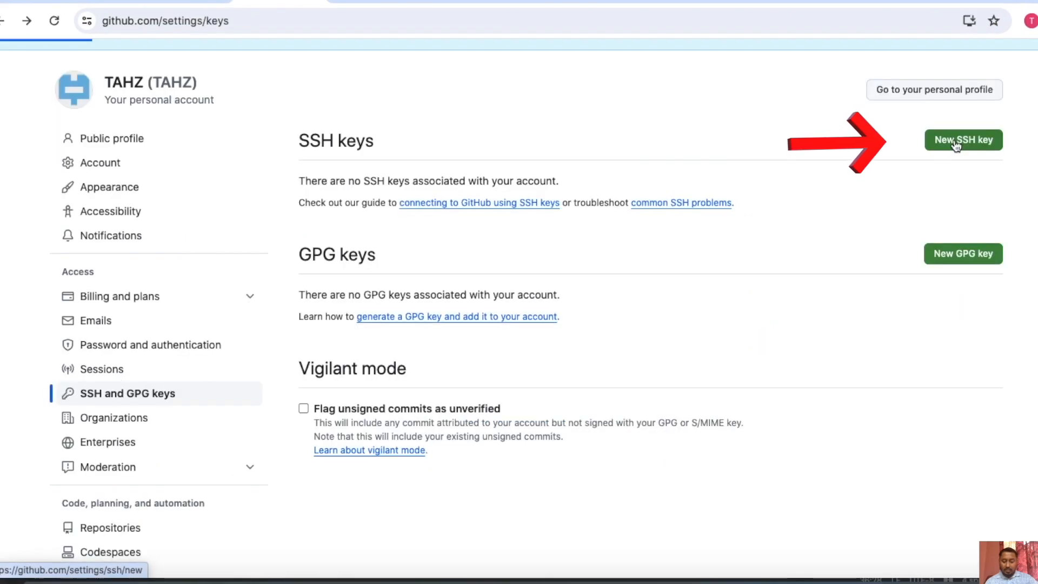
pyautogui.scroll(-2, 776, 309)
pyautogui.write('key one my own')
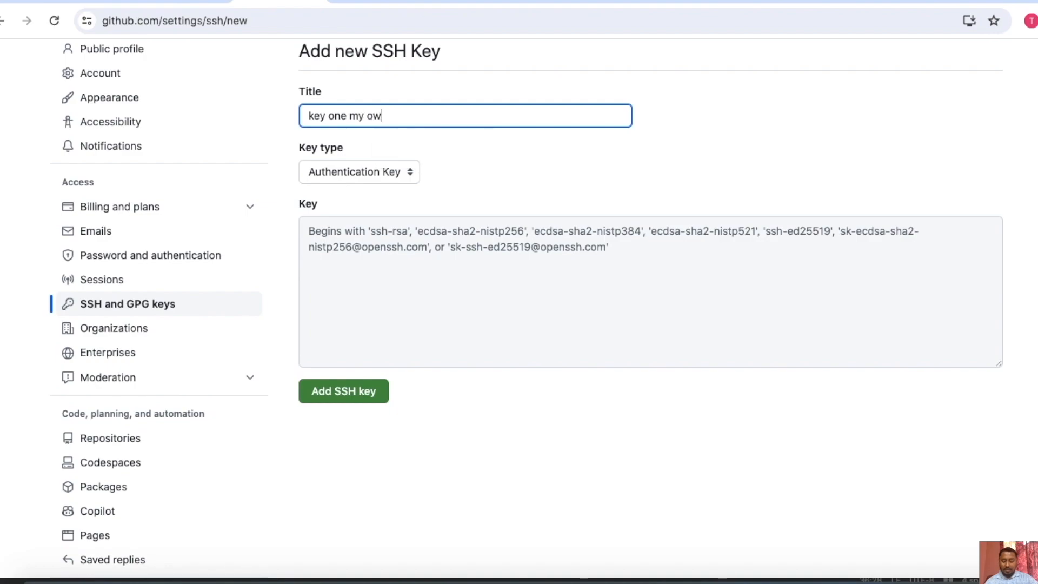
# Paste the public SSH key into the Key field and add the key to the account.
pyautogui.click(389, 258)
pyautogui.press('super+v')
pyautogui.scroll(2, 546, 331)
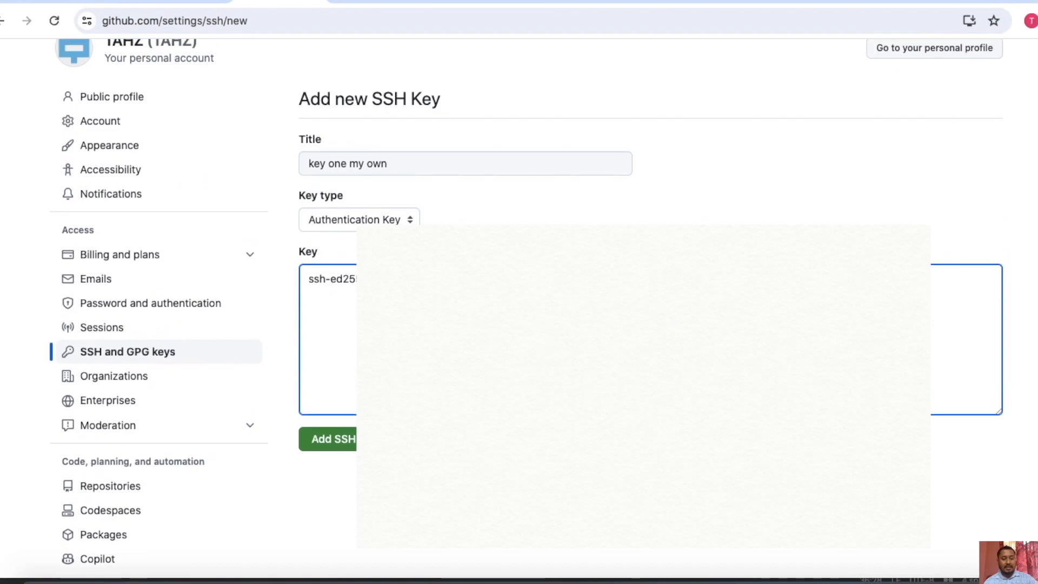
pyautogui.click(335, 440)
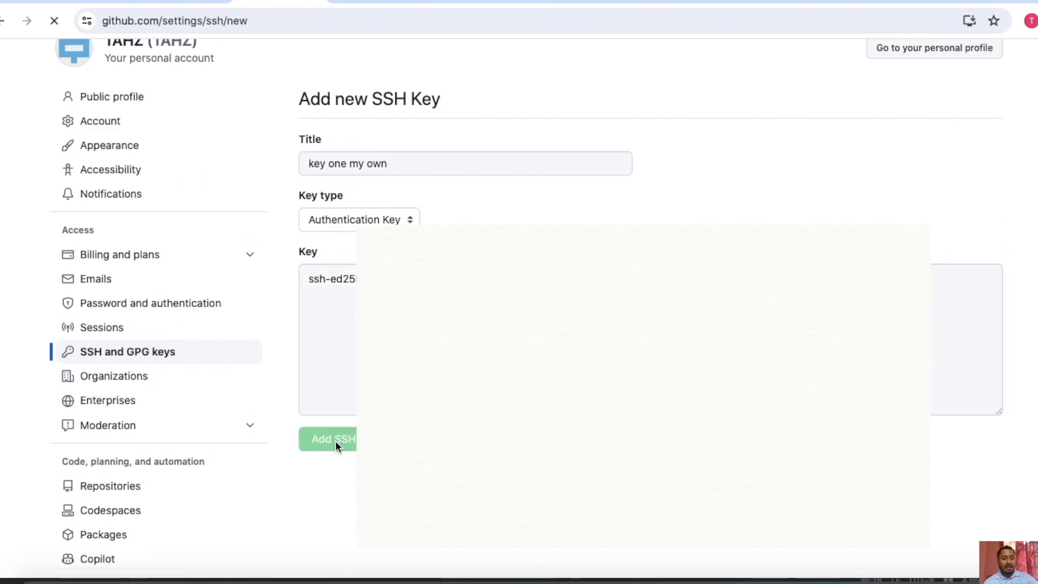
pyautogui.scroll(-3, 335, 441)
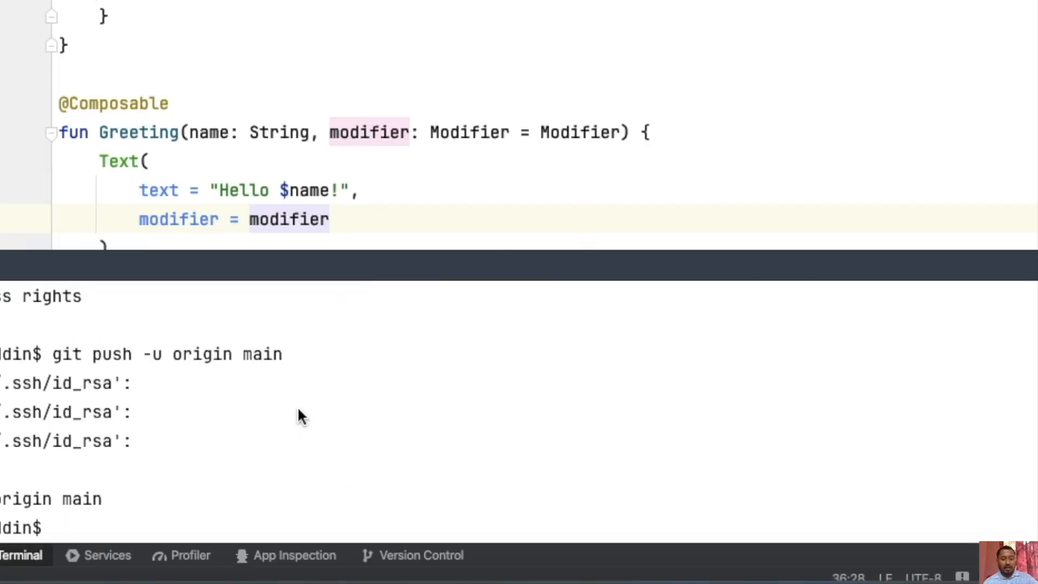
# Push the main branch from Android Studio's terminal with git push -u origin main, entering the SSH key passphrase.
pyautogui.press('Up')
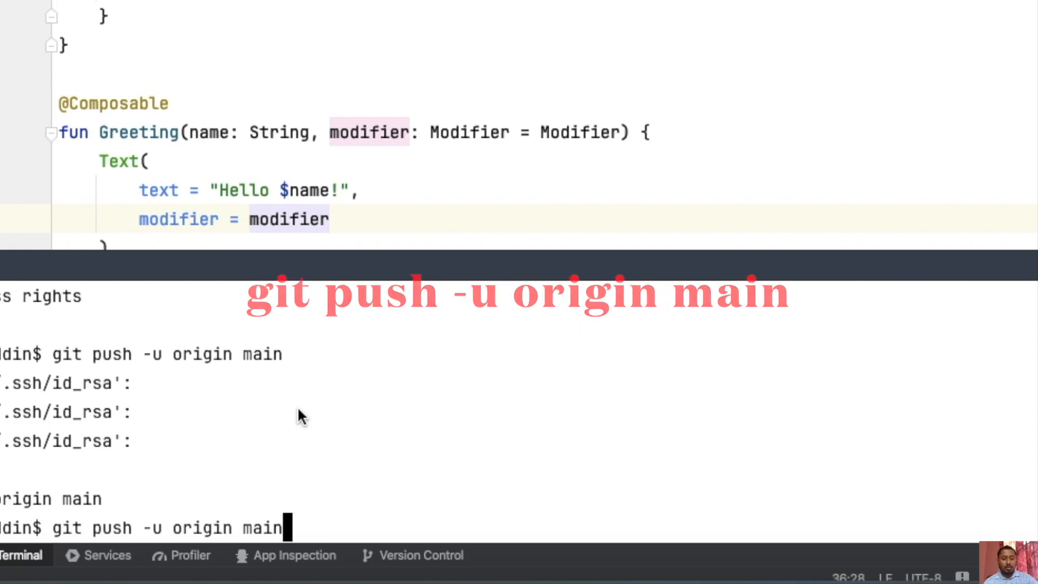
pyautogui.press('Return')
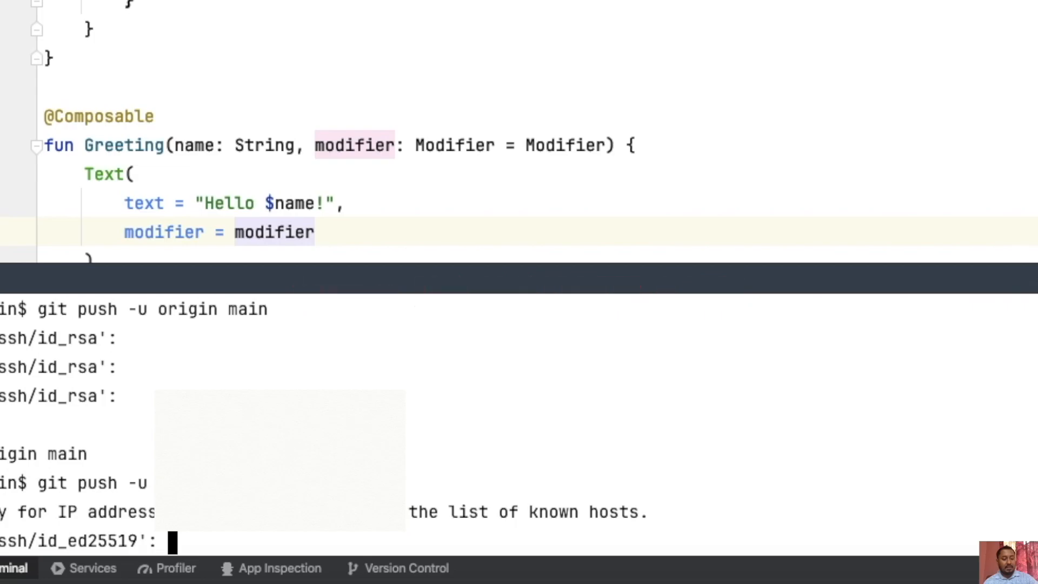
pyautogui.press('Return')
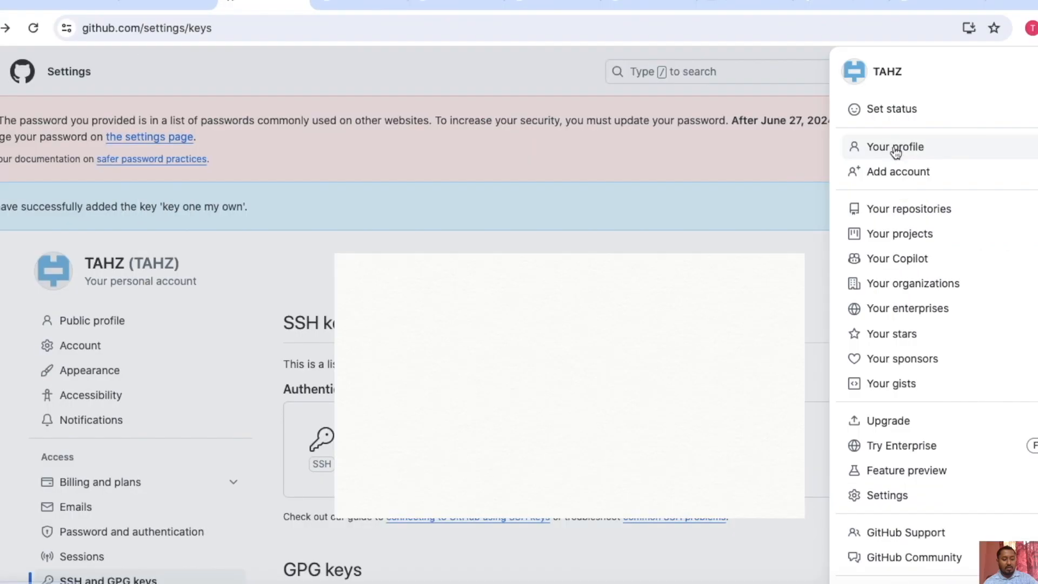
# Open the MyApplication repository on GitHub from the account profile and review the pushed files.
pyautogui.click(895, 145)
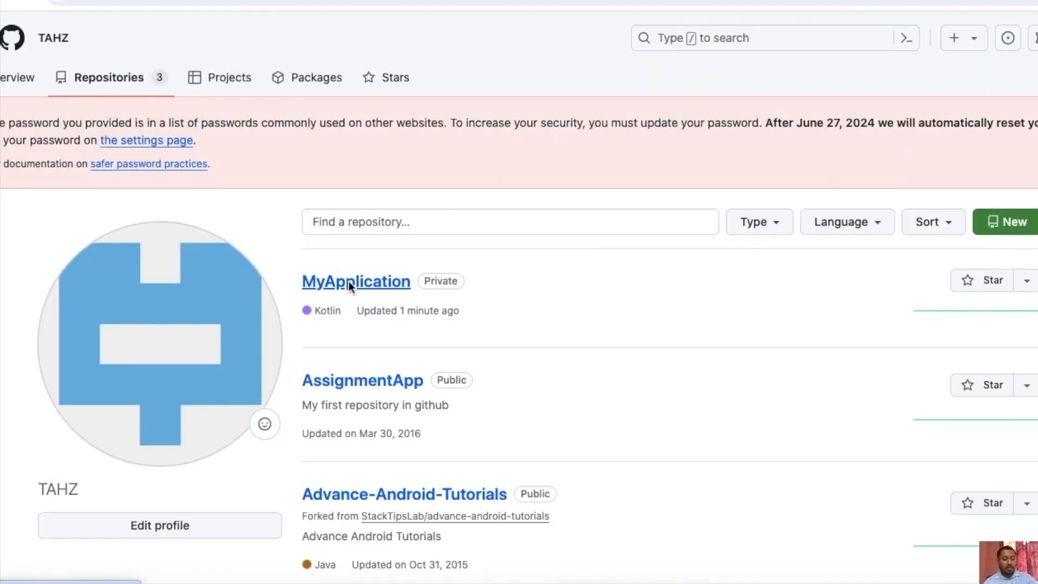
pyautogui.click(349, 281)
pyautogui.scroll(-2, 31, 407)
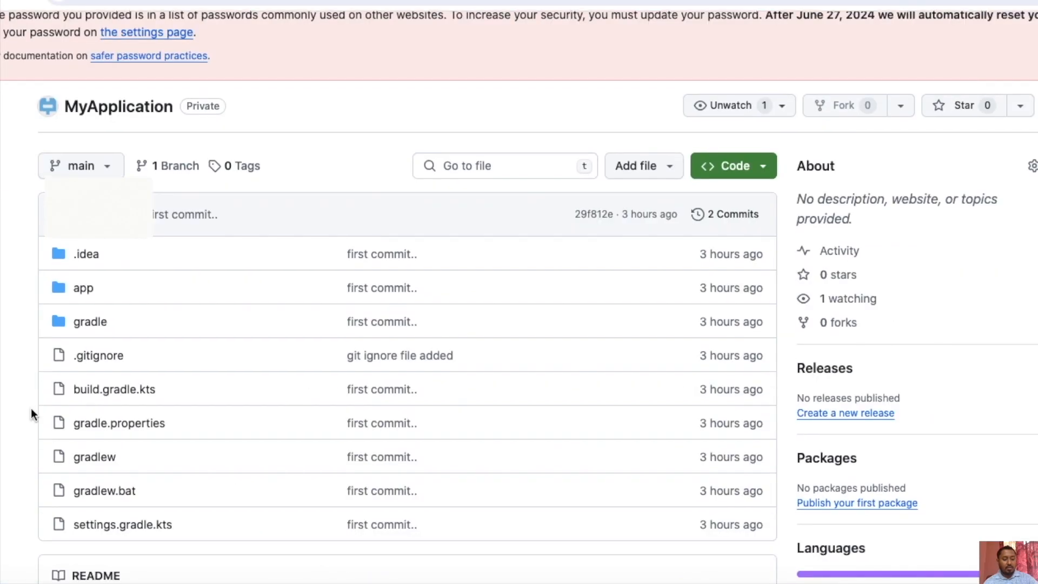
pyautogui.scroll(-2, 31, 407)
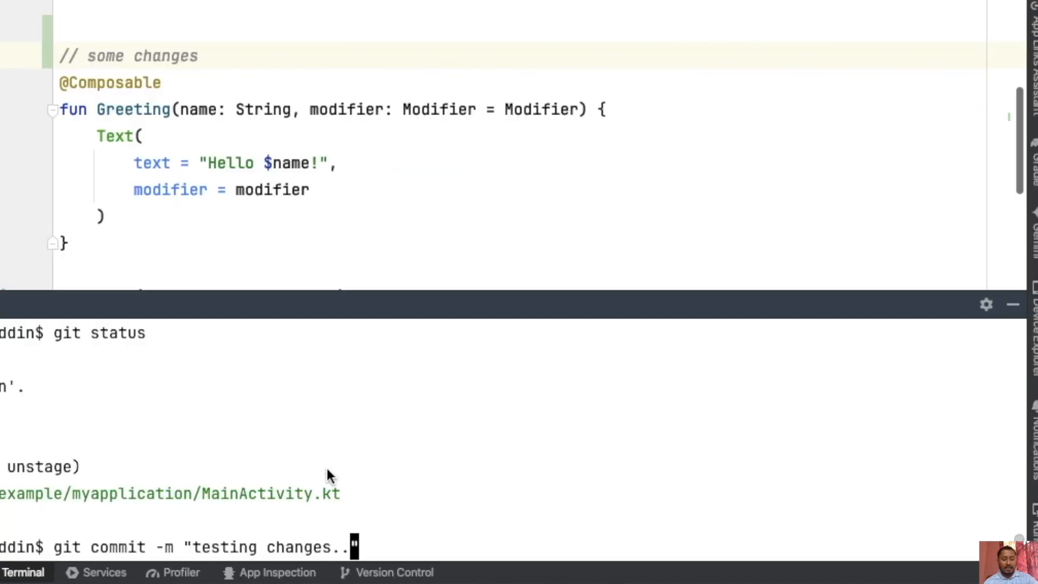
# Commit the staged MainActivity.kt edit as "testing changes.." in Android Studio's terminal and push main to origin, entering the SSH key passphrase.
pyautogui.write('"testing changes..')
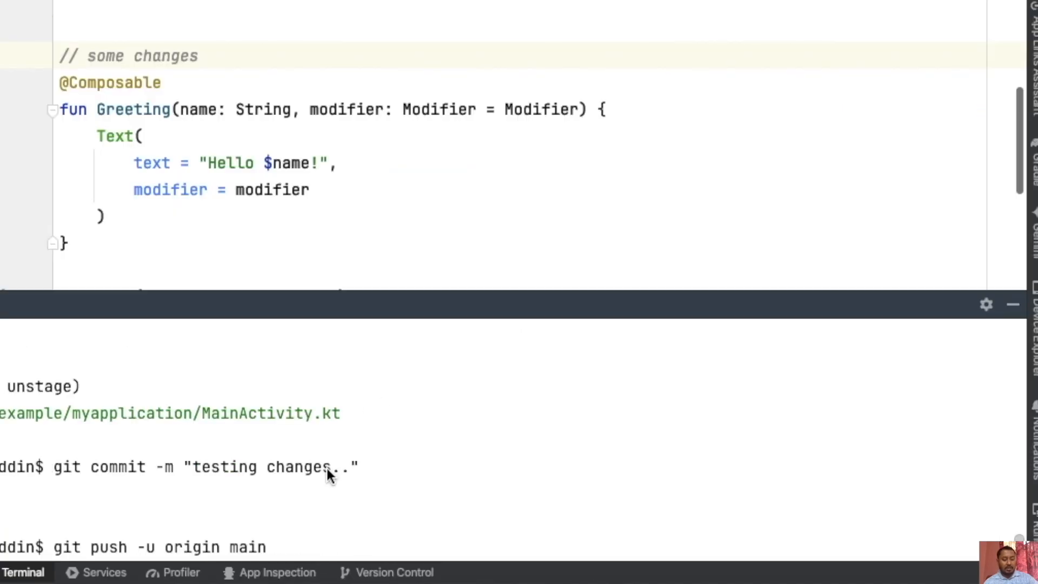
pyautogui.press('Return')
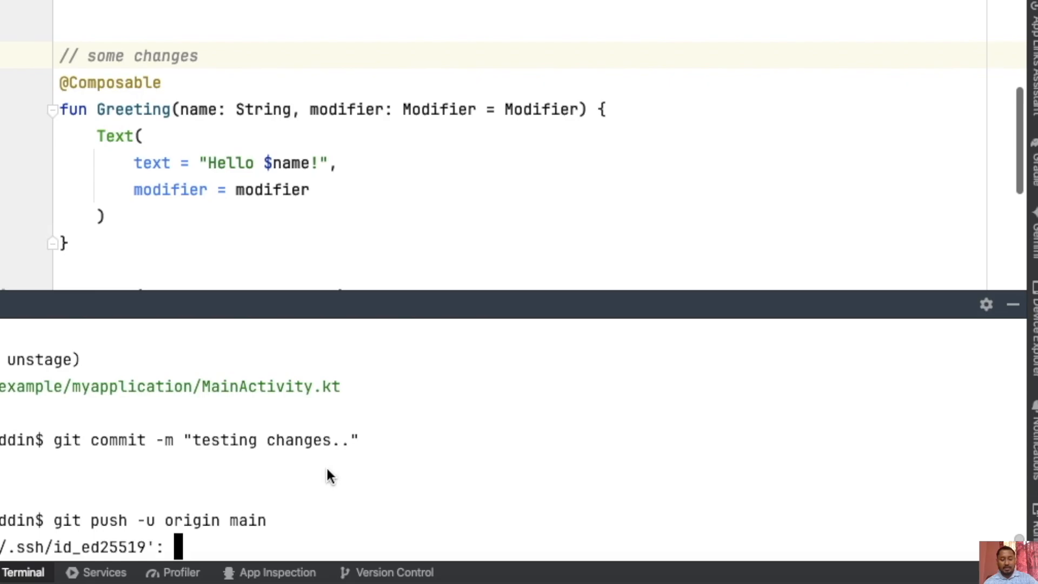
pyautogui.press('Return')
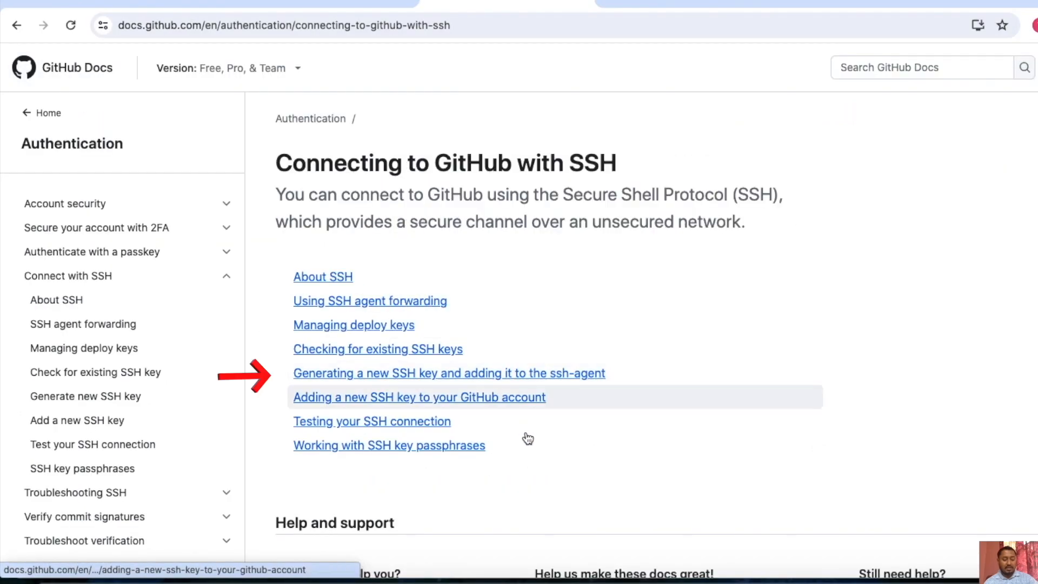
# Reopen the GitHub Docs article on generating a new SSH key and read through to the section on adding it to the ssh-agent.
pyautogui.click(449, 377)
pyautogui.scroll(-10, 511, 310)
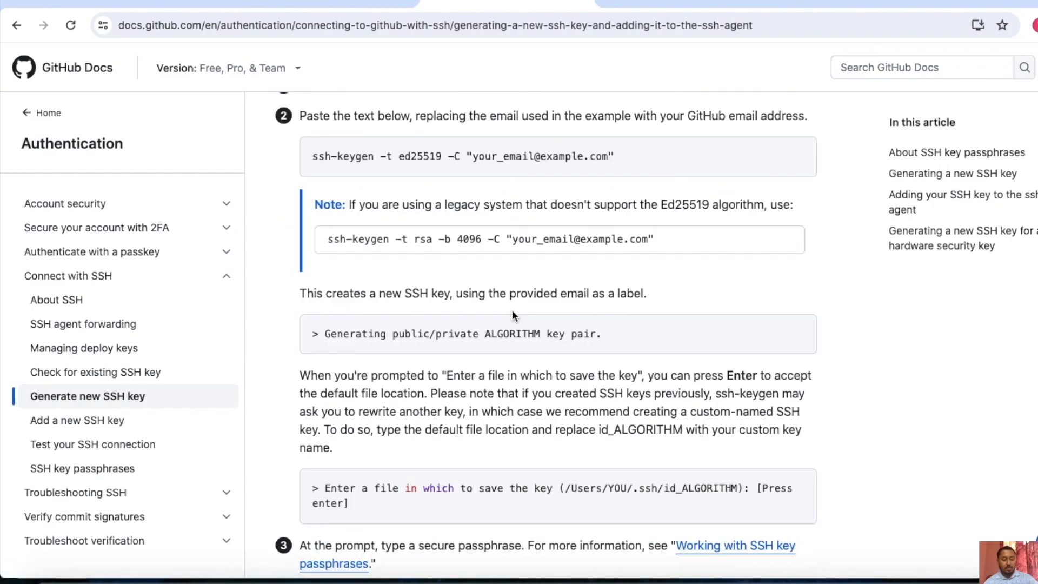
pyautogui.scroll(-3, 511, 310)
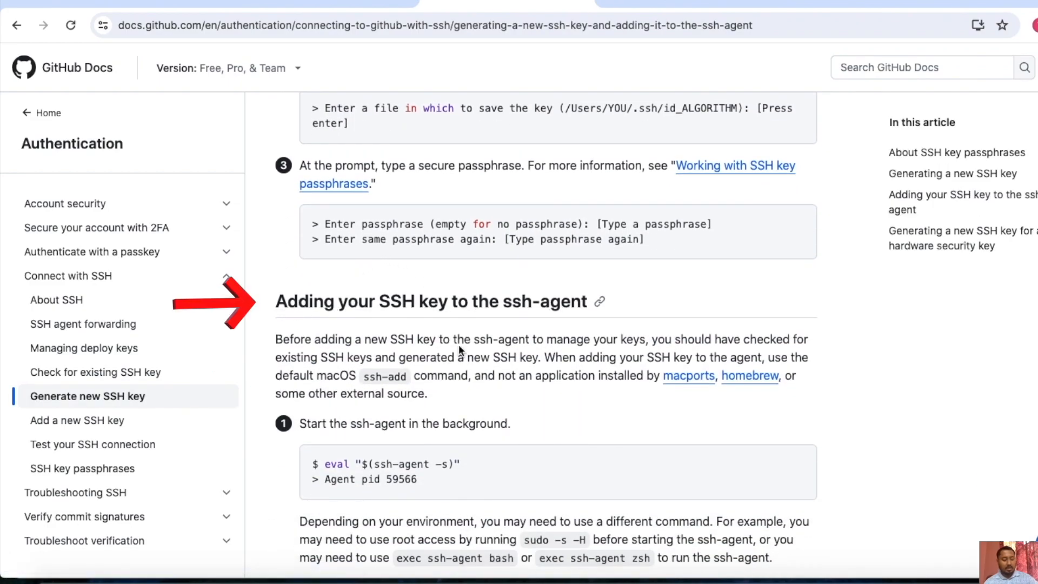